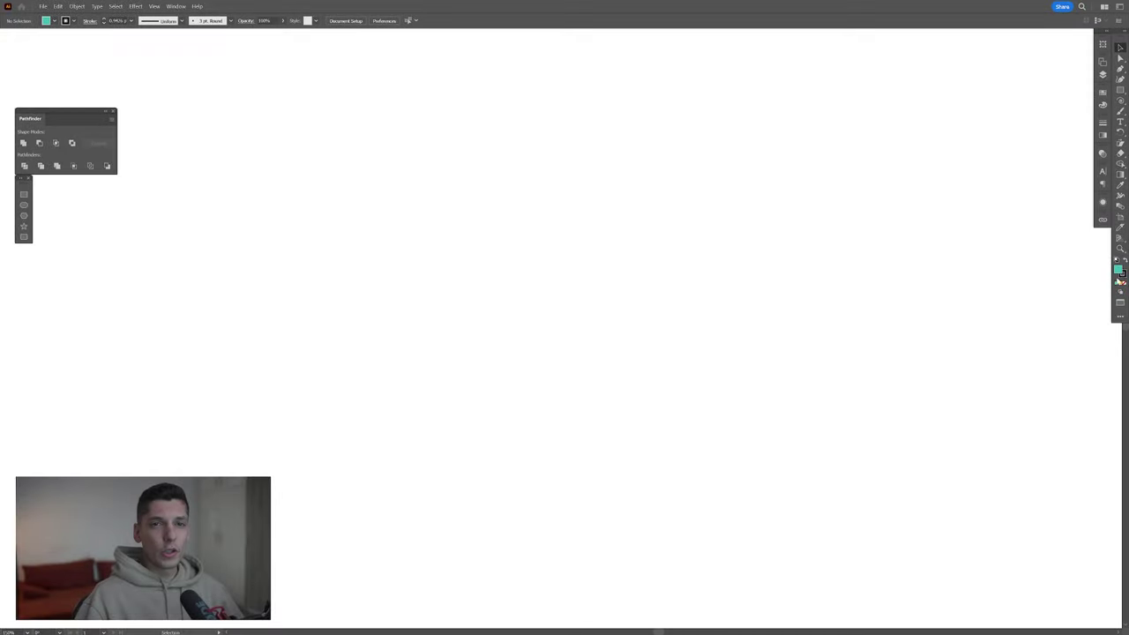
- Remove the fill and draw a straight horizontal line with the Pen tool across the middle of the canvas
{"action": "left_click", "coordinate": [1124, 283]}
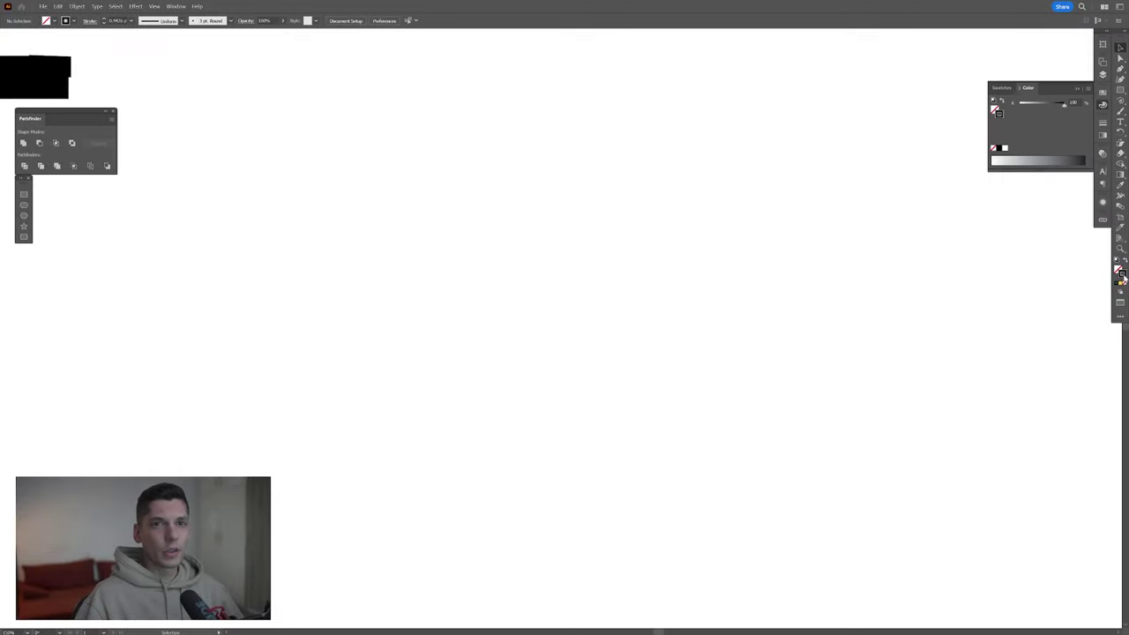
{"action": "left_click", "coordinate": [1076, 90]}
{"action": "left_click", "coordinate": [1120, 69]}
{"action": "left_click", "coordinate": [379, 311]}
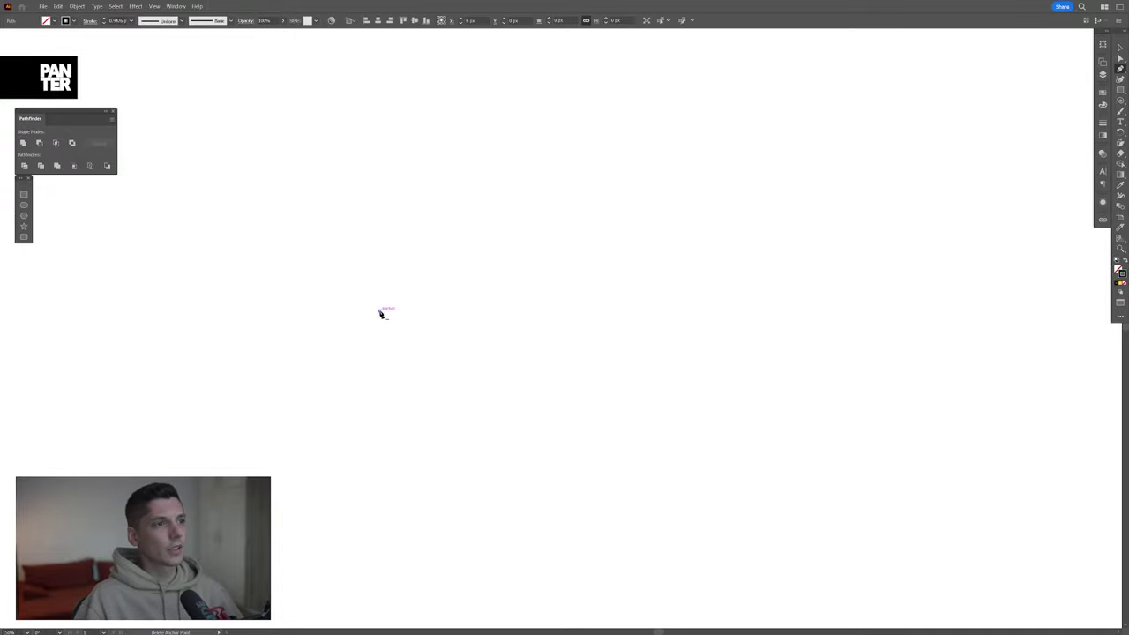
{"action": "left_click", "coordinate": [709, 320], "text": "shift"}
{"action": "key", "text": "v"}
- Start a Zig Zag effect on the line and set it to 2 ridges per segment
{"action": "left_click", "coordinate": [136, 6]}
{"action": "mouse_move", "coordinate": [163, 84]}
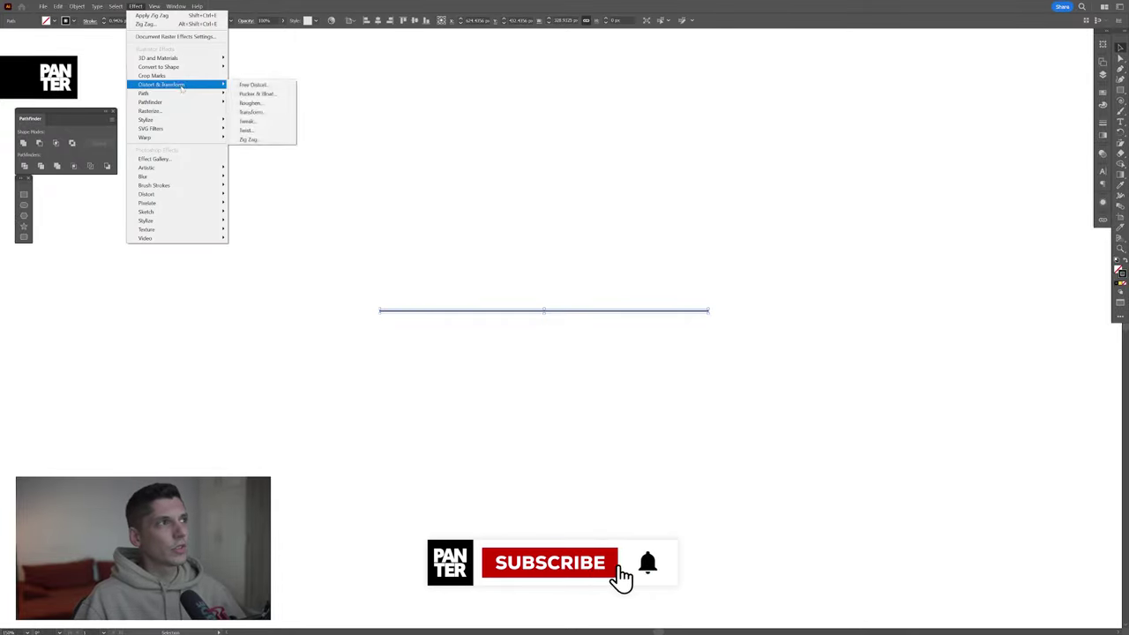
{"action": "left_click", "coordinate": [278, 139]}
{"action": "left_click", "coordinate": [959, 312]}
{"action": "key", "text": "Down"}
{"action": "key", "text": "Down"}
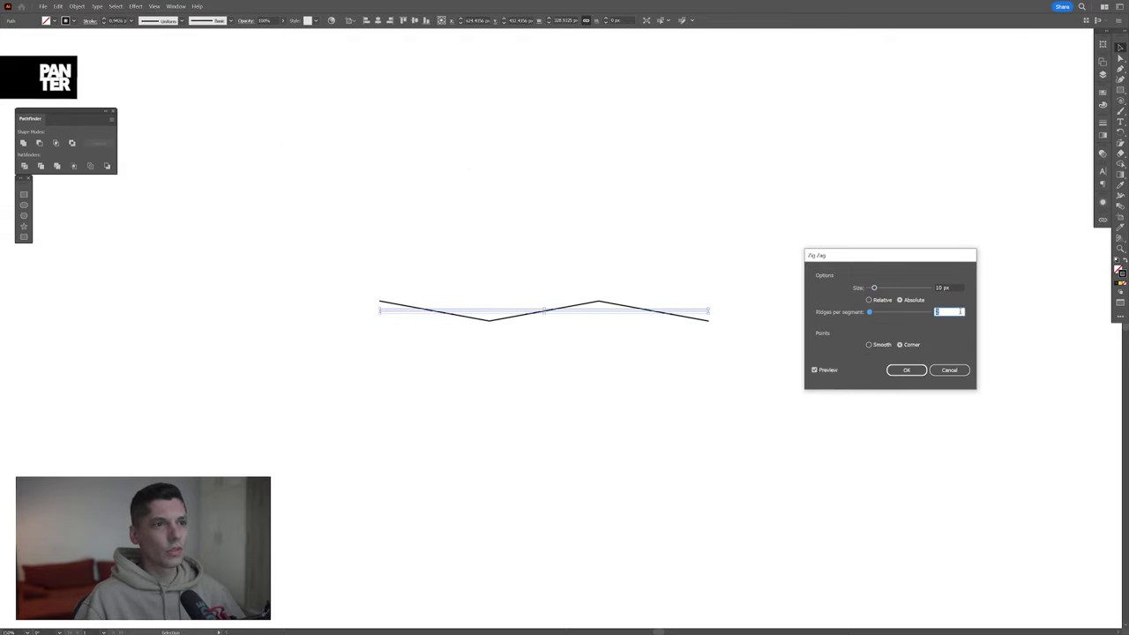
- Set the Zig Zag size to 21 px absolute with smooth points and apply the effect
{"action": "key", "text": "shift+Tab"}
{"action": "key", "text": "Up"}
{"action": "key", "text": "Up"}
{"action": "key", "text": "Up"}
{"action": "key", "text": "Up"}
{"action": "key", "text": "Up"}
{"action": "key", "text": "Up"}
{"action": "key", "text": "Up"}
{"action": "key", "text": "Up"}
{"action": "key", "text": "Up"}
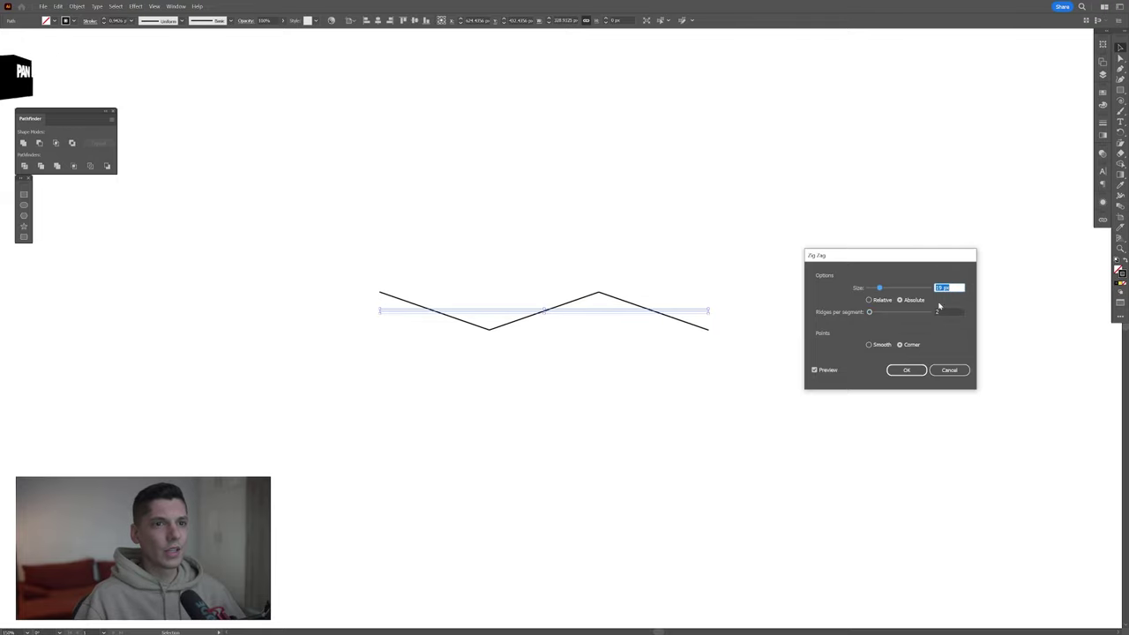
{"action": "left_click", "coordinate": [871, 346]}
{"action": "left_click", "coordinate": [950, 287]}
{"action": "key", "text": "Up"}
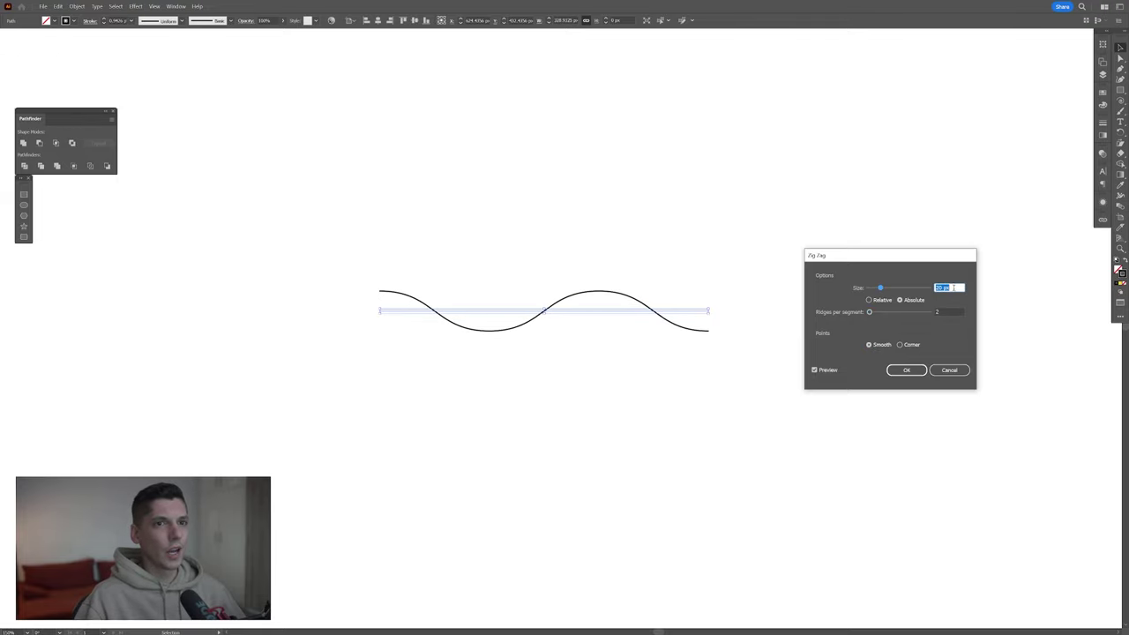
{"action": "key", "text": "Up"}
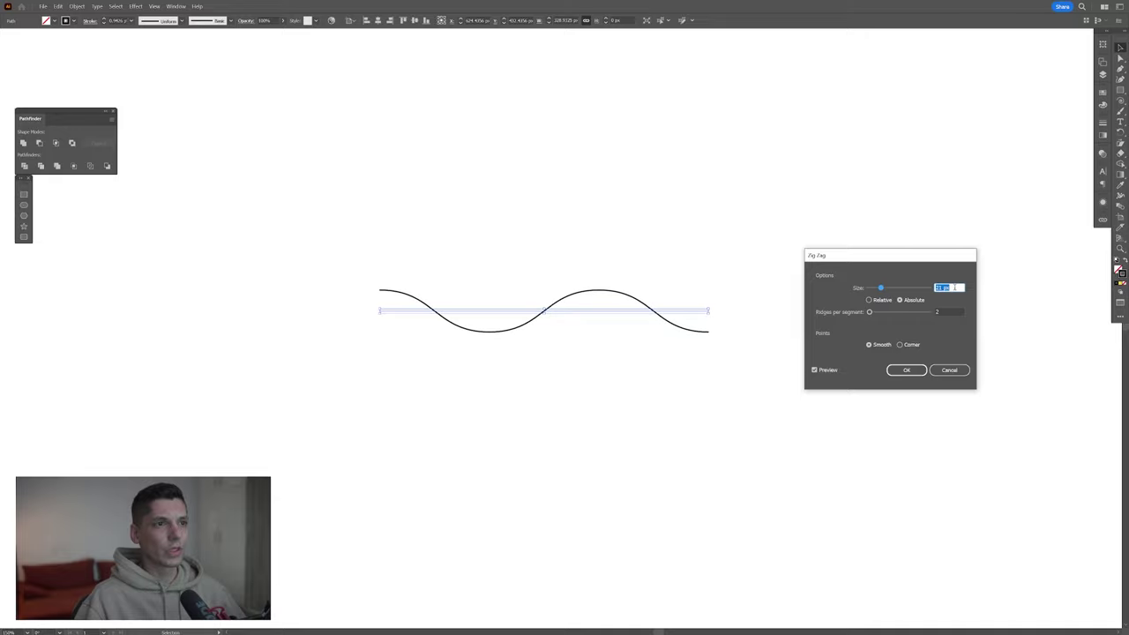
{"action": "left_click", "coordinate": [907, 369]}
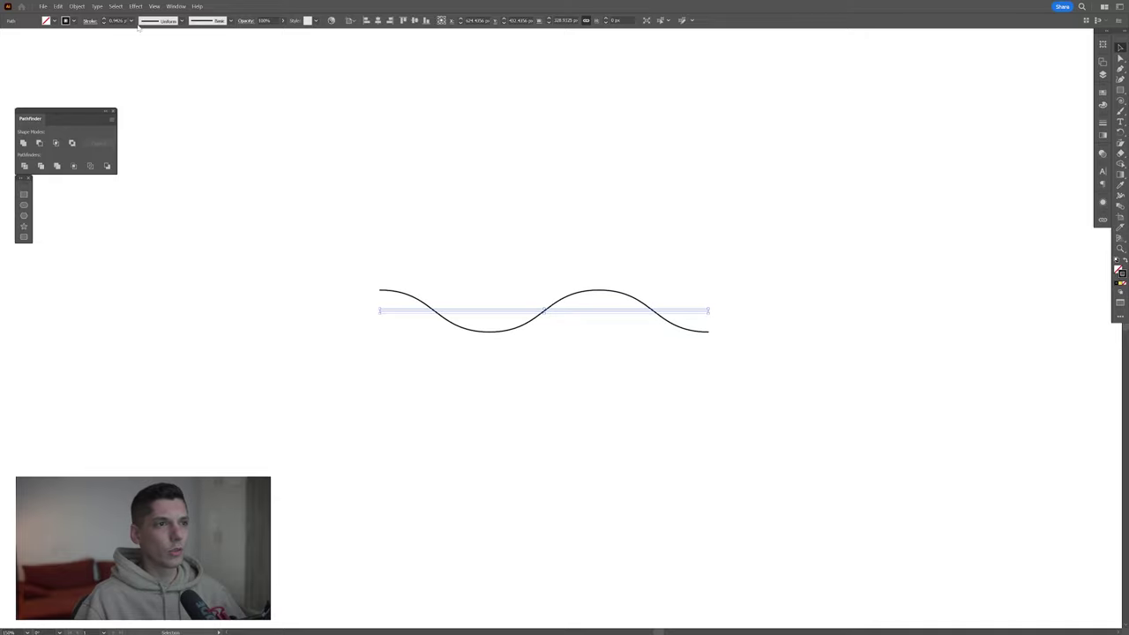
- Expand the wave's appearance and add anchor points at the midpoints of its first and last curve segments
{"action": "left_click", "coordinate": [81, 6]}
{"action": "left_click", "coordinate": [110, 120]}
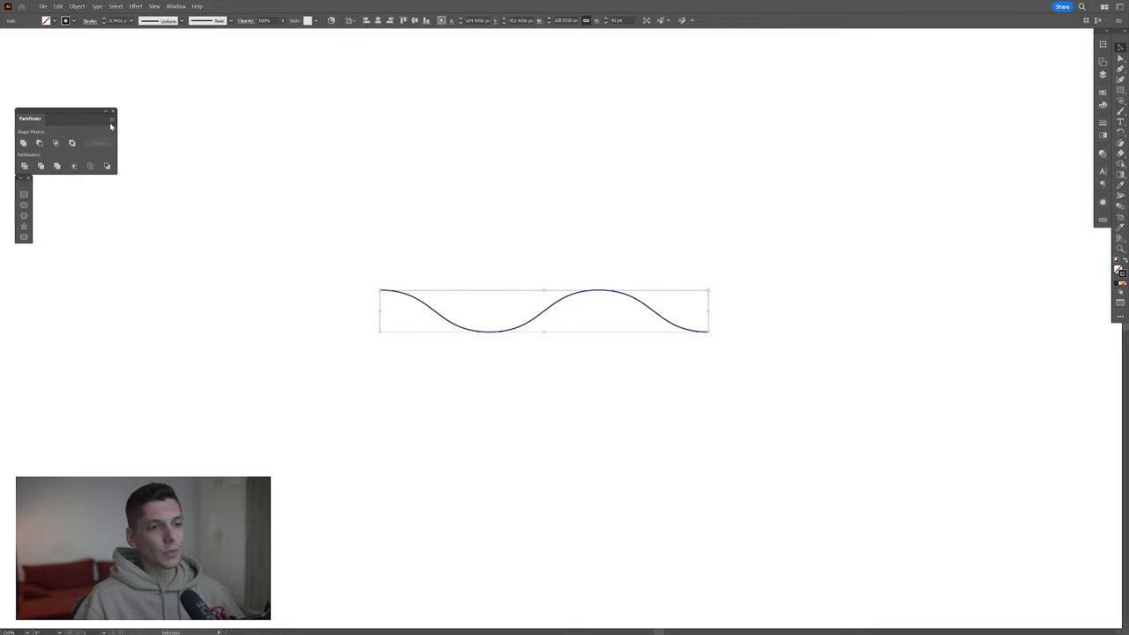
{"action": "key", "text": "ctrl+plus"}
{"action": "key", "text": "ctrl+plus"}
{"action": "key", "text": "ctrl+plus"}
{"action": "left_click", "coordinate": [1121, 72]}
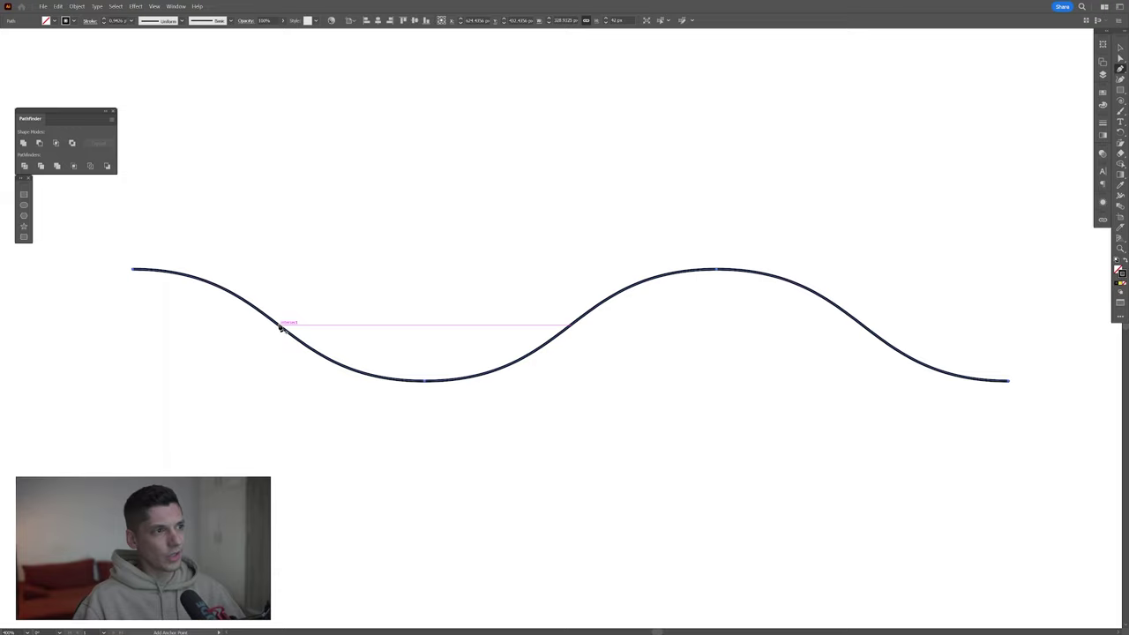
{"action": "left_click", "coordinate": [280, 326]}
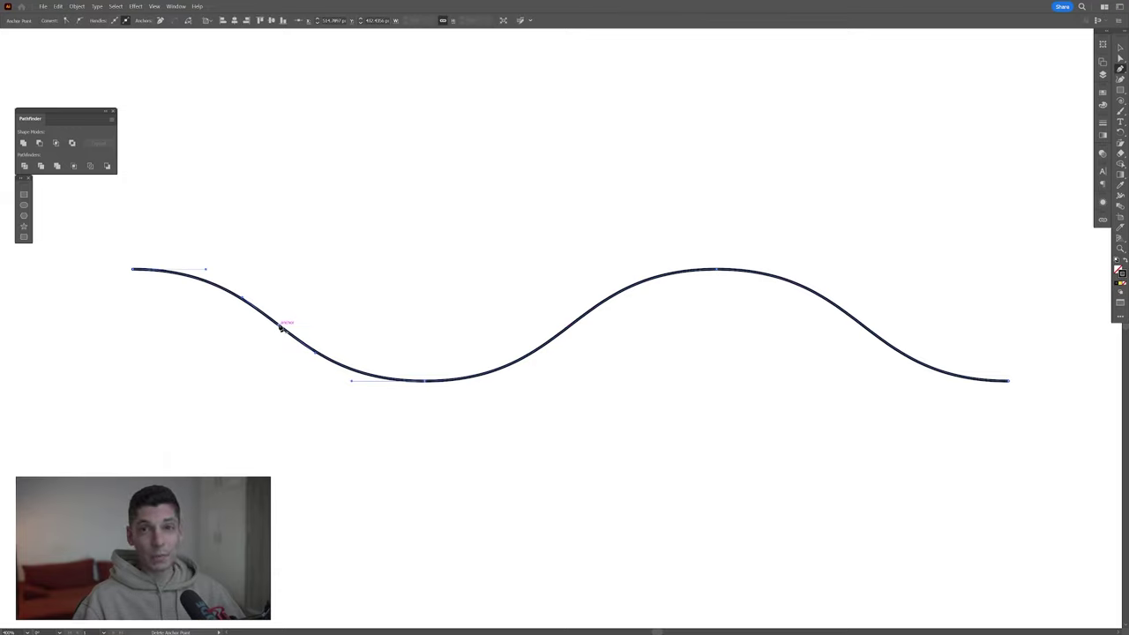
{"action": "left_click", "coordinate": [864, 327]}
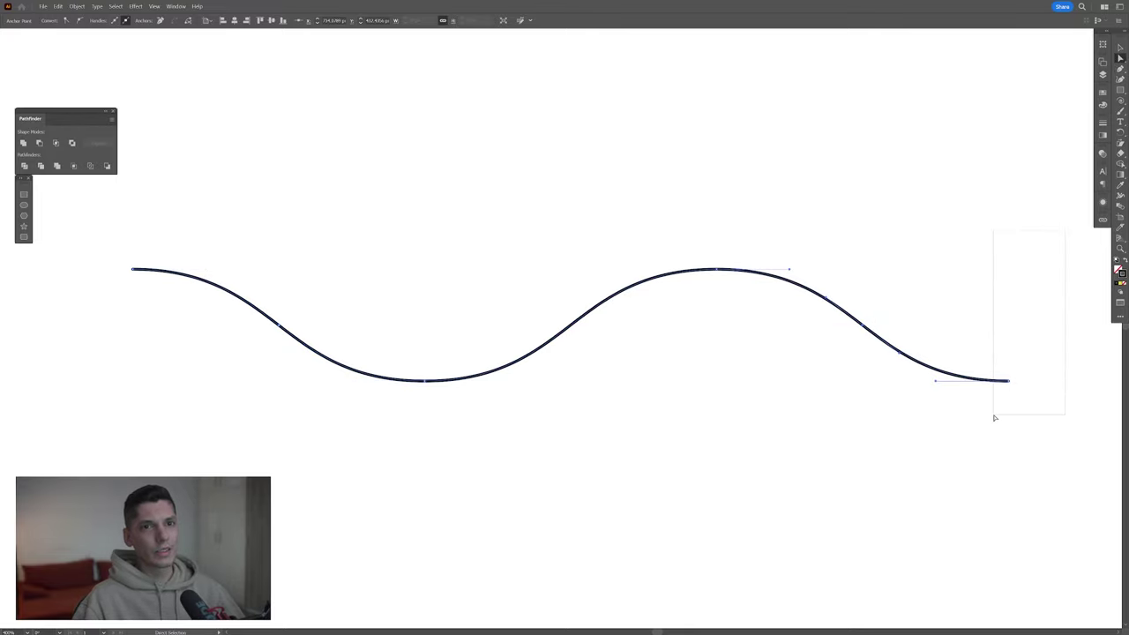
- Delete the wave's two outer end points so it starts and ends at the added midpoint anchors
{"action": "key", "text": "Delete"}
{"action": "left_click", "coordinate": [159, 240]}
{"action": "left_click_drag", "start_coordinate": [191, 336], "coordinate": [192, 336]}
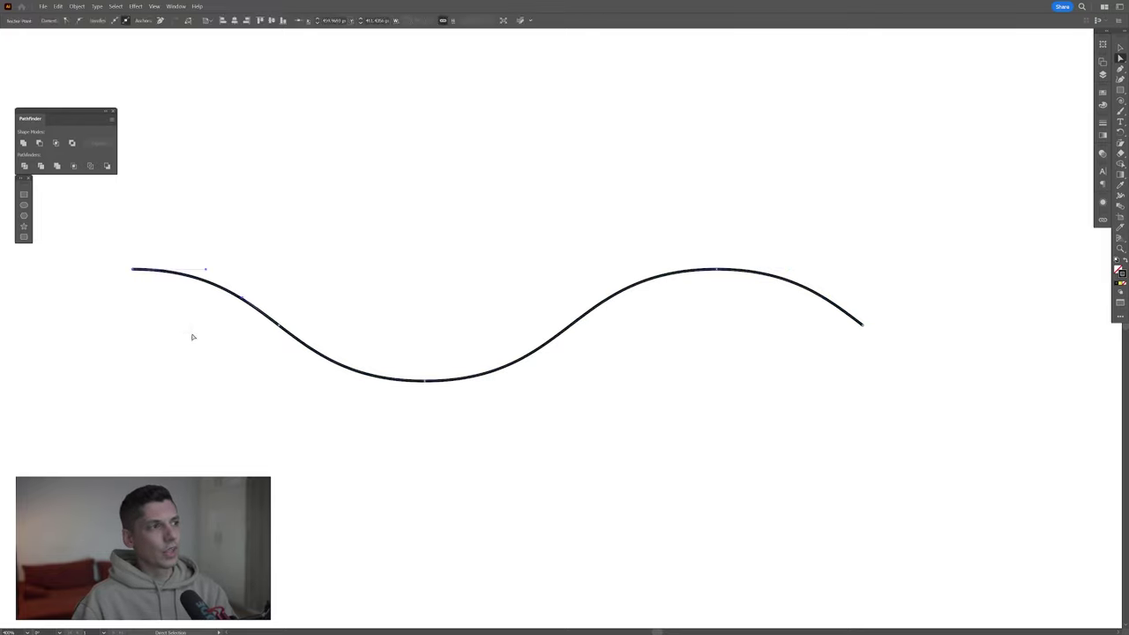
{"action": "key", "text": "Delete"}
{"action": "key", "text": "v"}
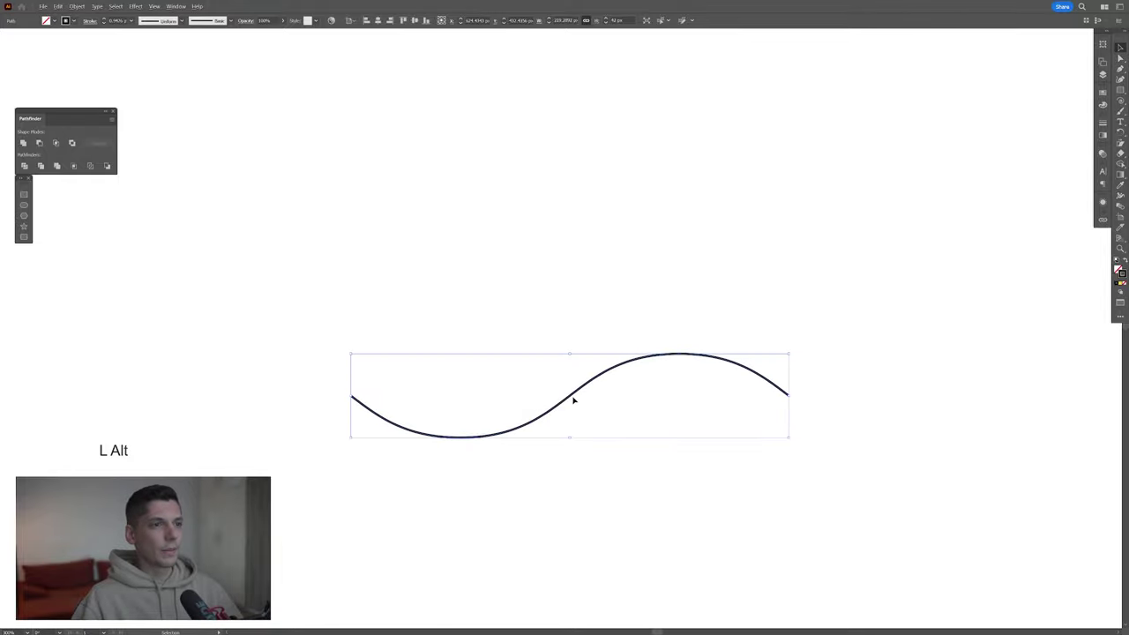
- Duplicate the wave straight above the original and join both waves' ends with vertical lines into one united flag shape
{"action": "left_click_drag", "start_coordinate": [573, 398], "coordinate": [641, 183]}
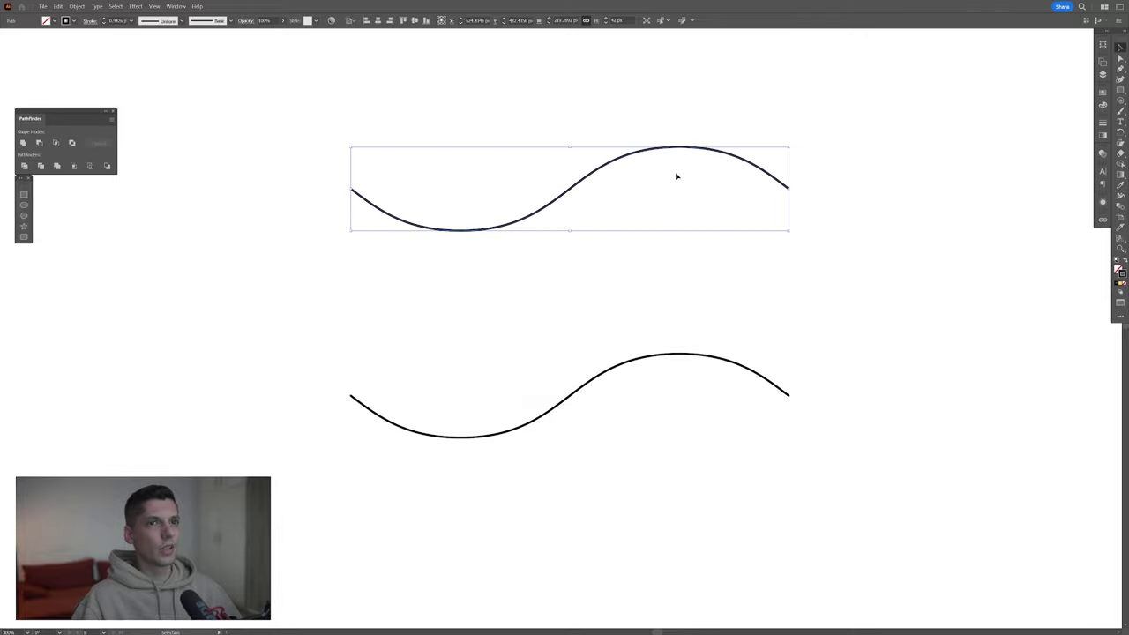
{"action": "left_click", "coordinate": [1120, 71]}
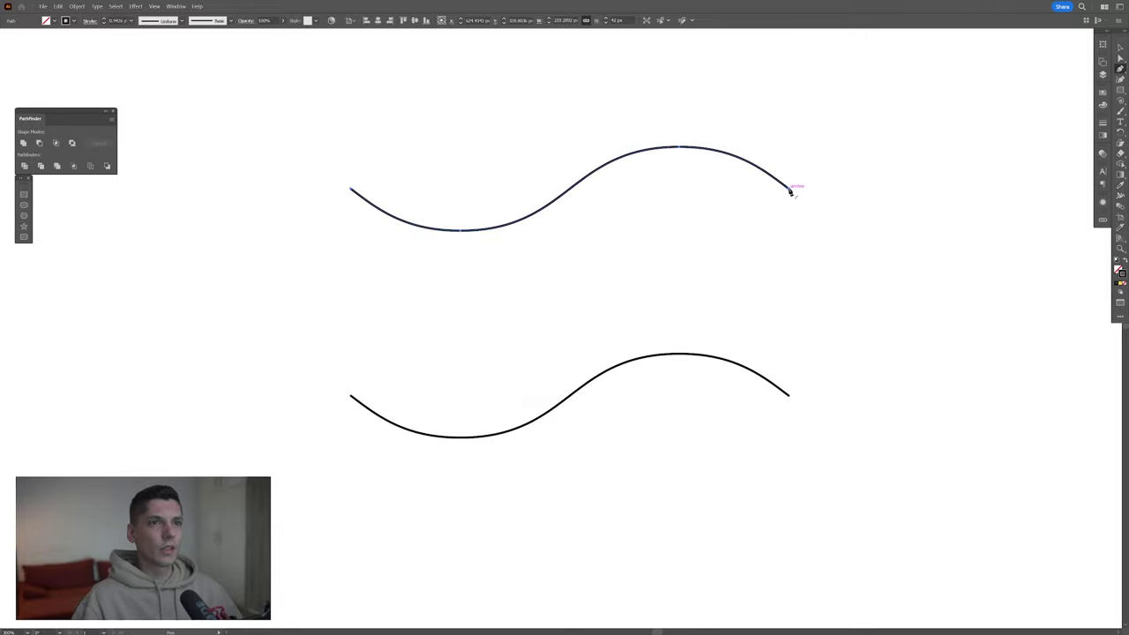
{"action": "left_click", "coordinate": [791, 191]}
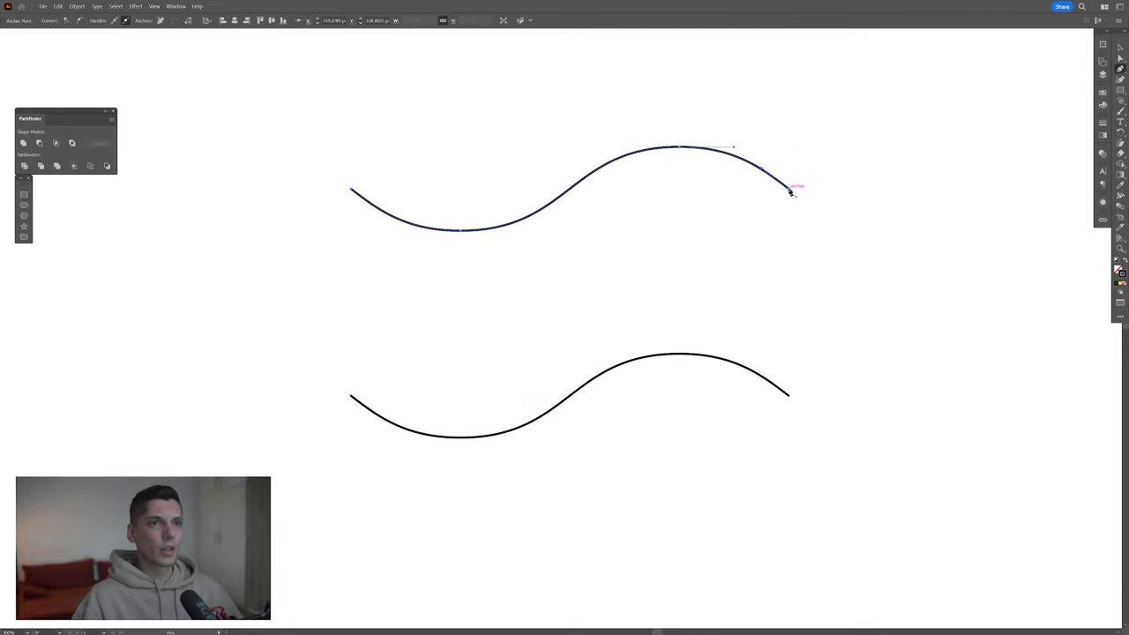
{"action": "left_click", "coordinate": [791, 397]}
{"action": "key", "text": "v"}
{"action": "left_click", "coordinate": [23, 143]}
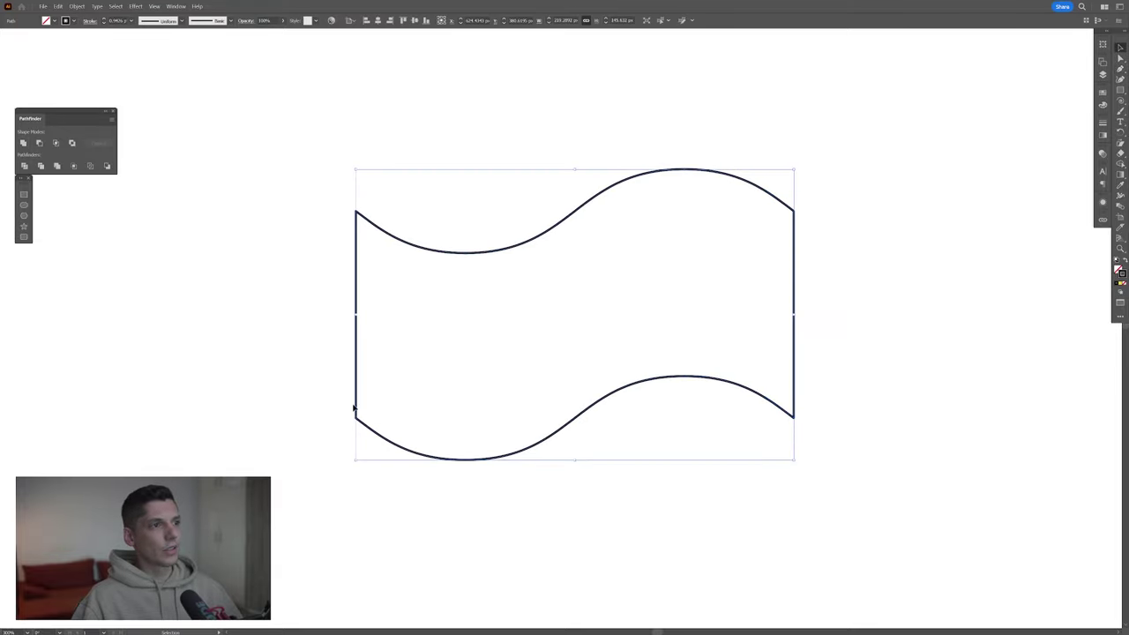
- Set the flag shape's stroke weight to 0.5 pt
{"action": "left_click", "coordinate": [176, 6]}
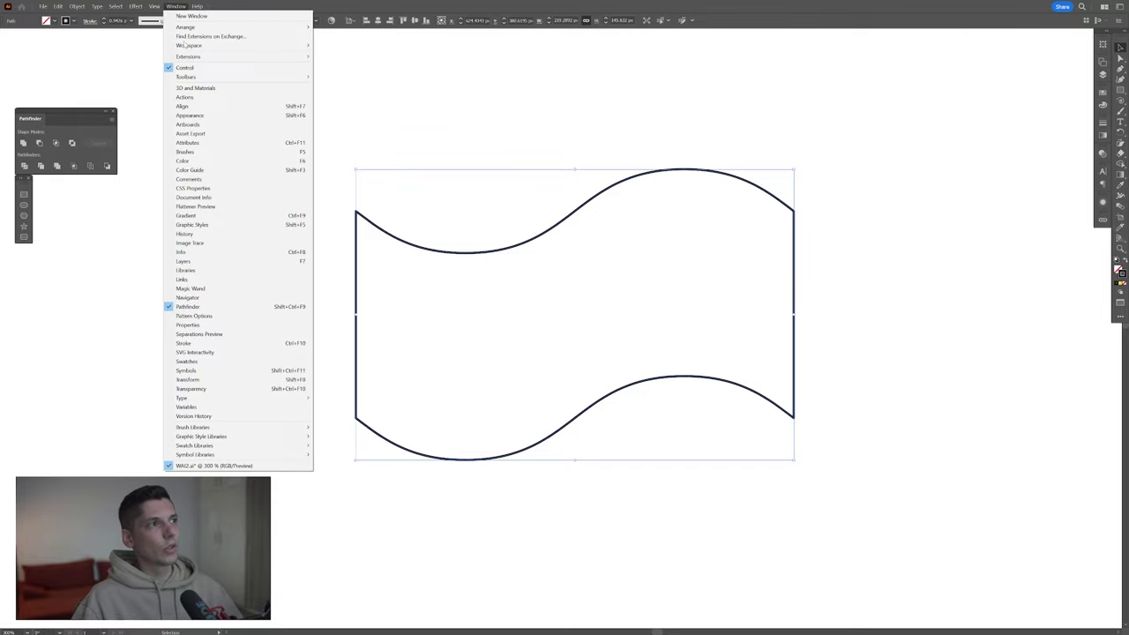
{"action": "left_click", "coordinate": [863, 179]}
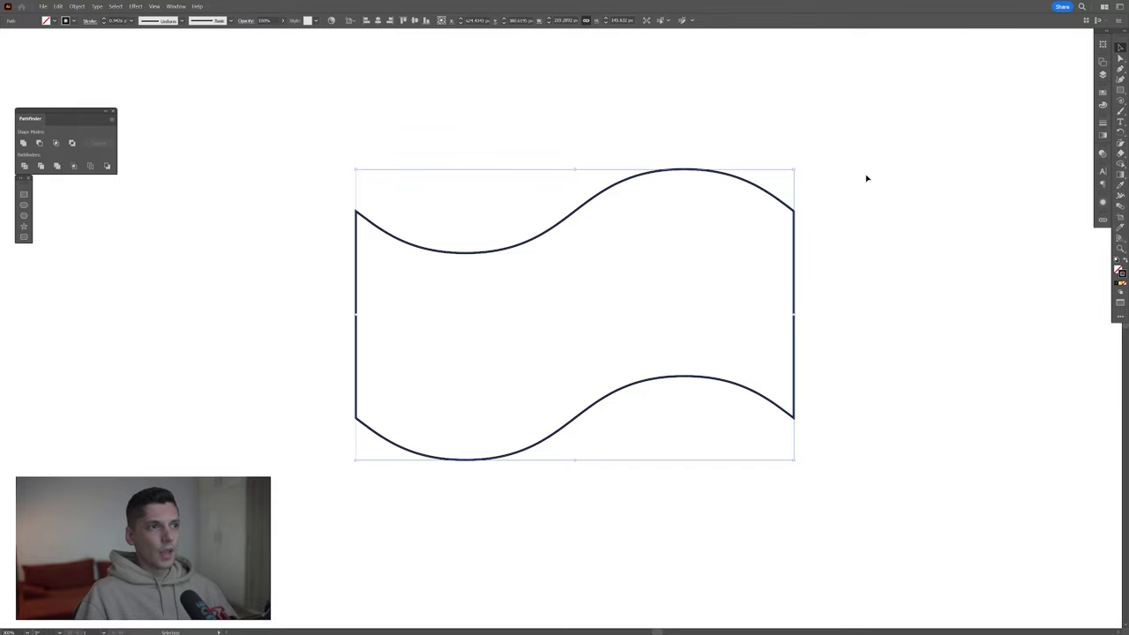
{"action": "left_click", "coordinate": [1103, 124]}
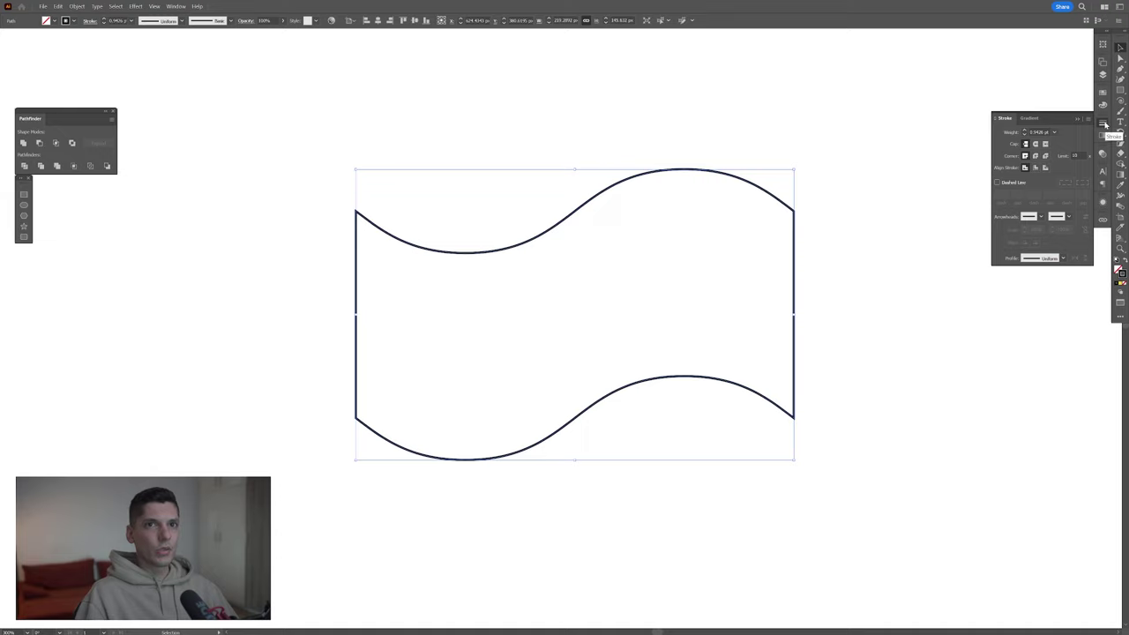
{"action": "left_click", "coordinate": [1036, 143]}
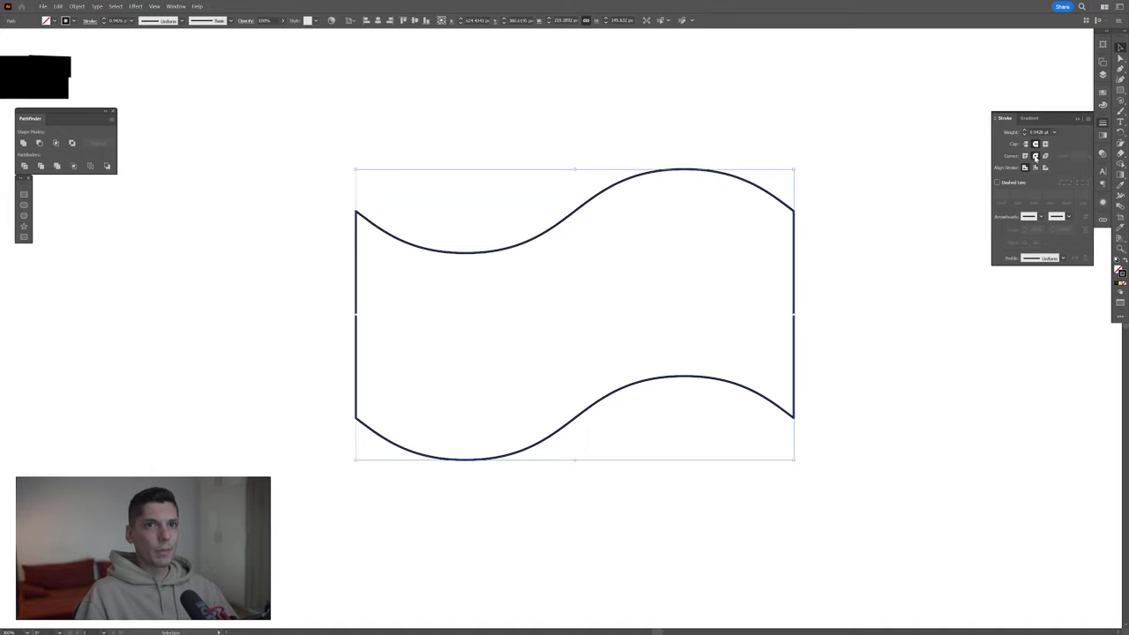
{"action": "type", "text": "0.5"}
{"action": "key", "text": "Return"}
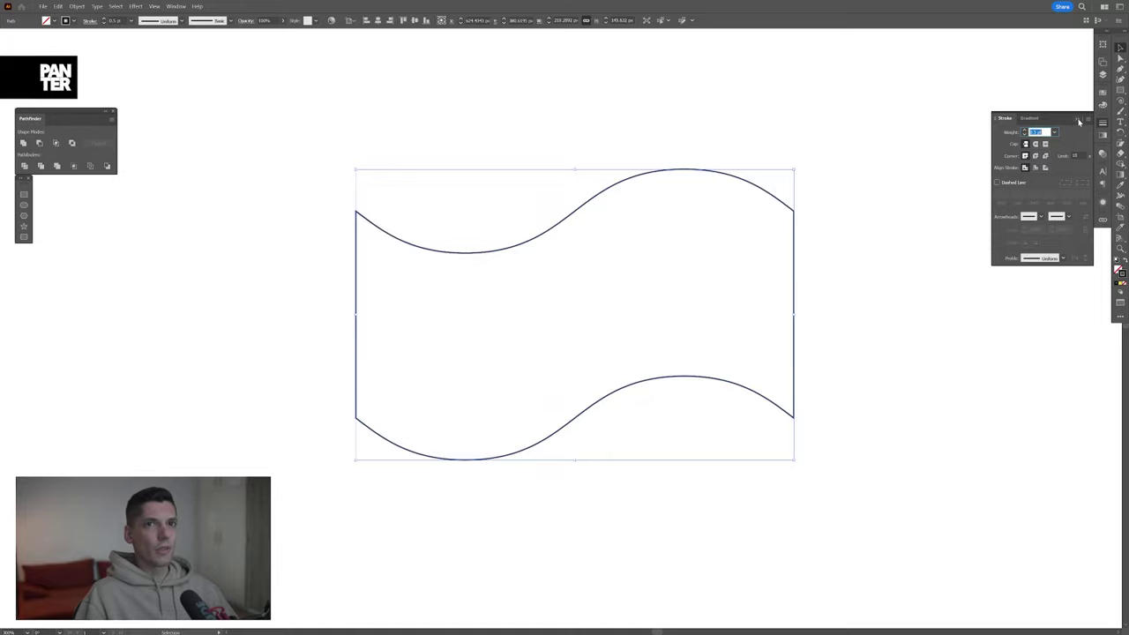
{"action": "left_click", "coordinate": [1078, 119]}
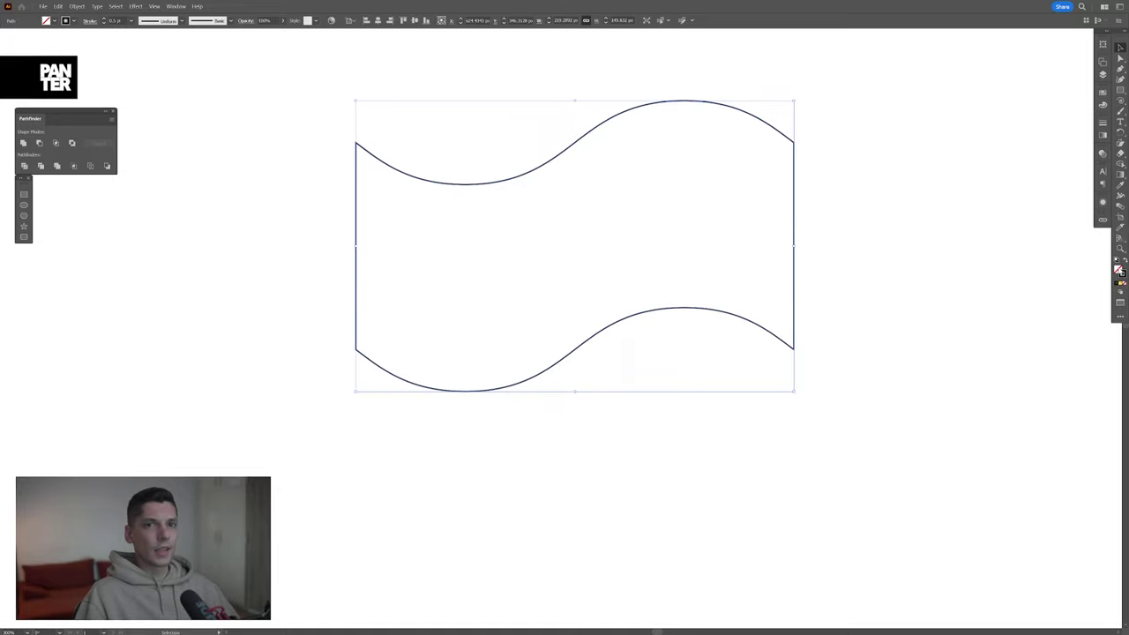
- Fill the flag shape with a teal swatch and adjust it to a lighter turquoise shade
{"action": "left_click", "coordinate": [1102, 105]}
{"action": "left_click", "coordinate": [1001, 88]}
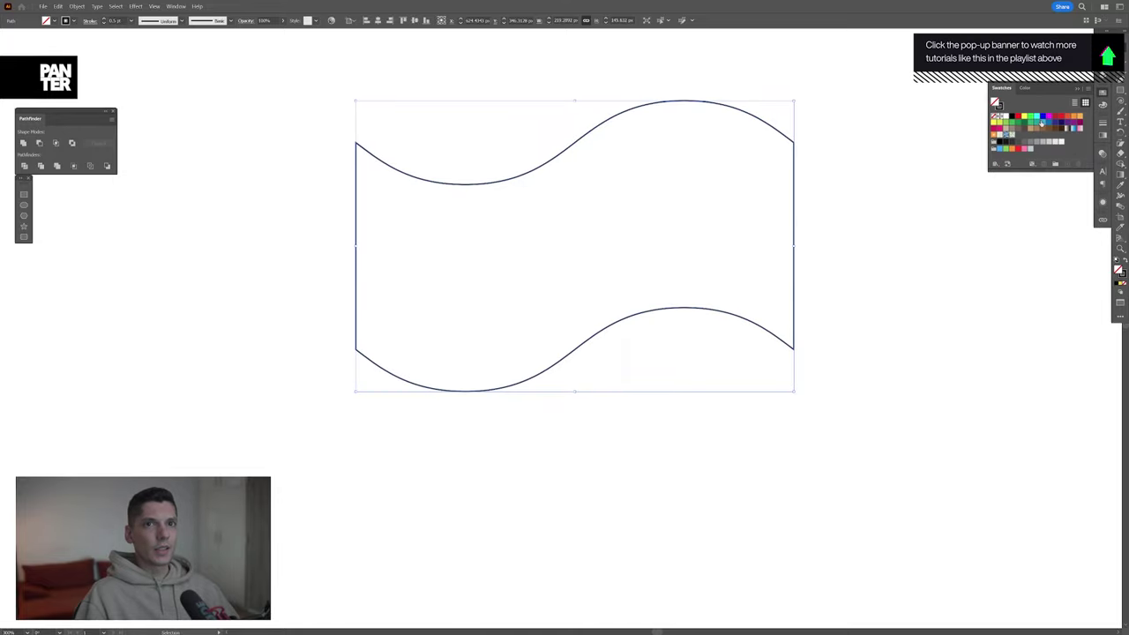
{"action": "left_click", "coordinate": [1038, 121]}
{"action": "double_click", "coordinate": [996, 103]}
{"action": "left_click_drag", "start_coordinate": [805, 205], "coordinate": [794, 188]}
{"action": "left_click", "coordinate": [928, 171]}
- Duplicate the teal flag below the original and thicken the copy's stroke to about 12 pt
{"action": "scroll", "coordinate": [633, 133], "scroll_direction": "down", "scroll_amount": 1}
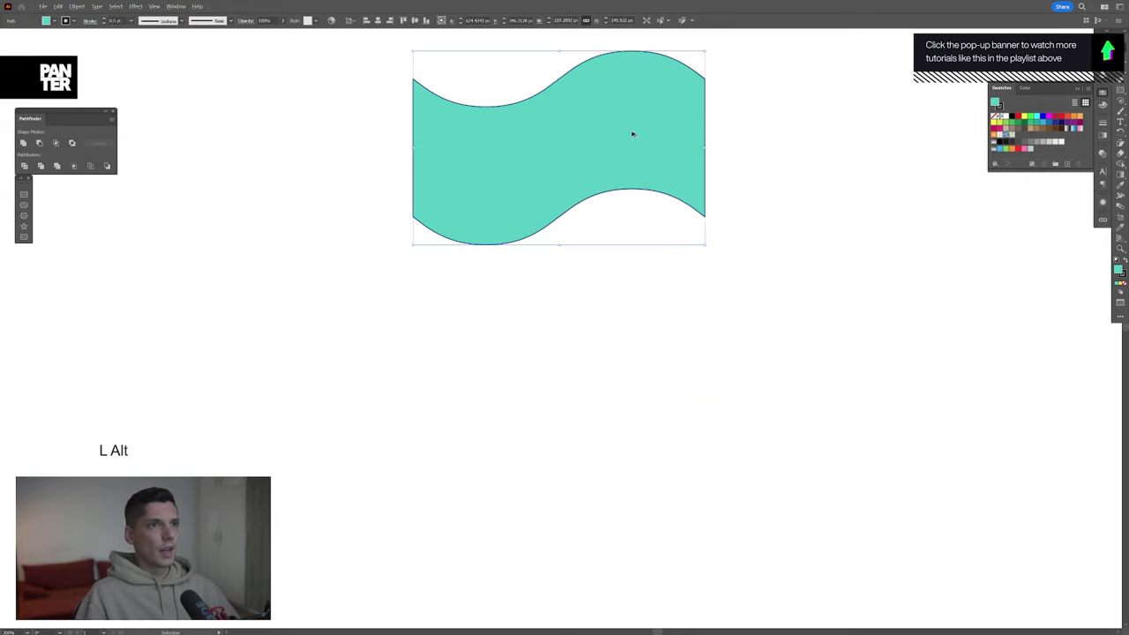
{"action": "left_click_drag", "start_coordinate": [634, 106], "coordinate": [630, 335]}
{"action": "scroll", "coordinate": [629, 335], "scroll_direction": "up", "scroll_amount": 2}
{"action": "left_click", "coordinate": [118, 21]}
{"action": "scroll", "coordinate": [118, 21], "scroll_direction": "up", "scroll_amount": 10}
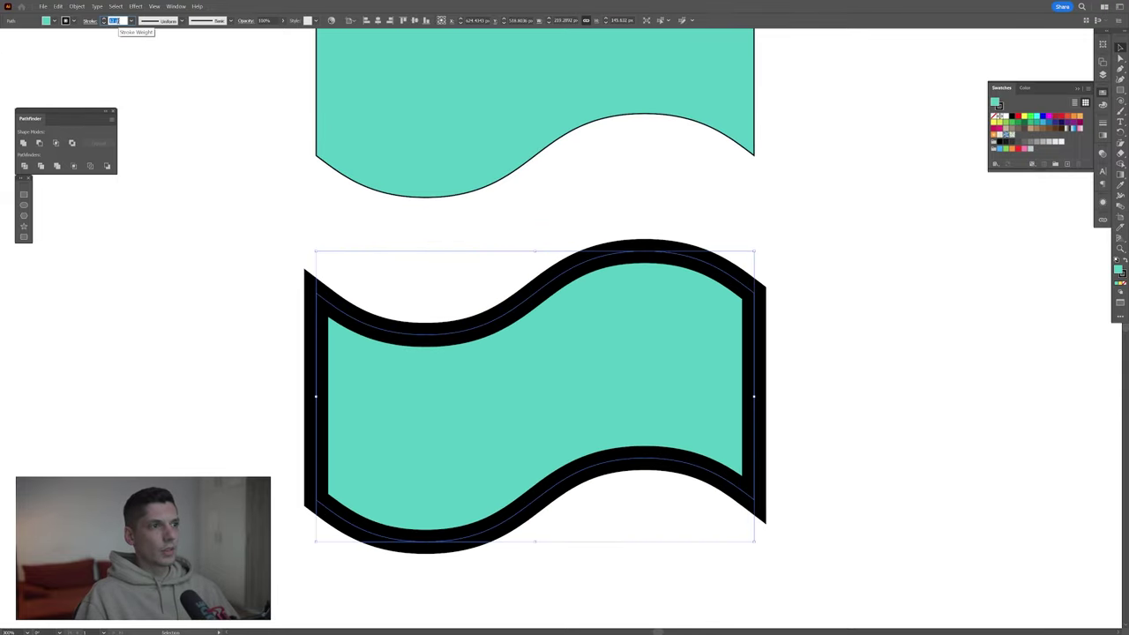
- Expand the lower flag's fill and stroke, and subtract the outline from the fill with Minus Front
{"action": "left_click", "coordinate": [76, 6]}
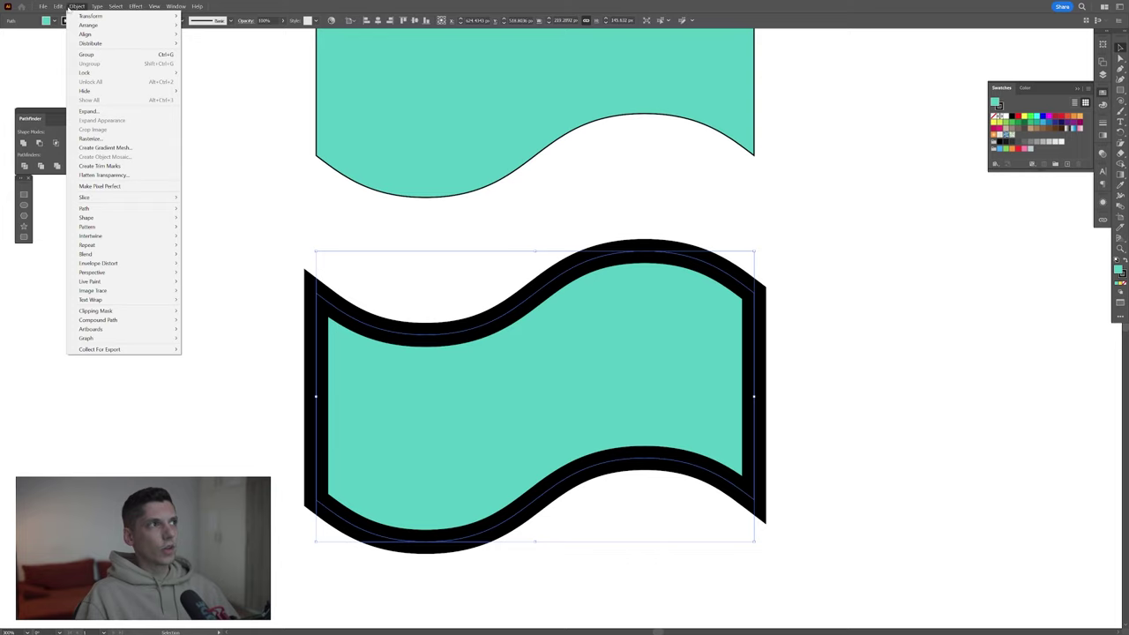
{"action": "left_click", "coordinate": [99, 112]}
{"action": "left_click", "coordinate": [543, 379]}
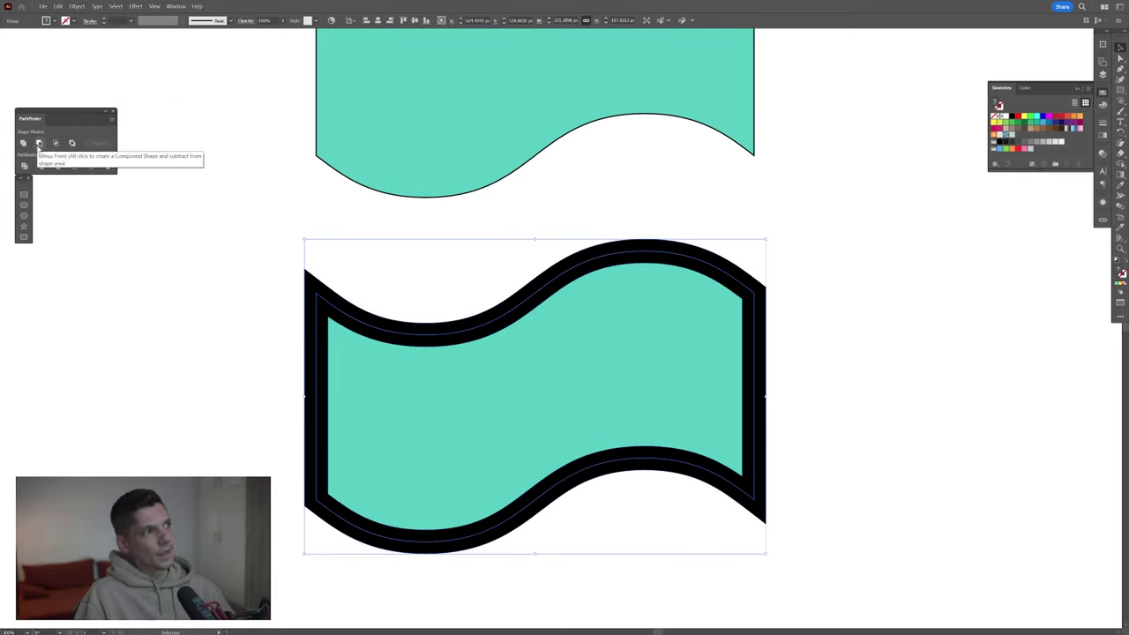
{"action": "left_click", "coordinate": [38, 144]}
- Add the text "PANTER" in Impact beside the flags and scale it up to about 55 pt
{"action": "left_click_drag", "start_coordinate": [808, 330], "coordinate": [481, 338]}
{"action": "key", "text": "t"}
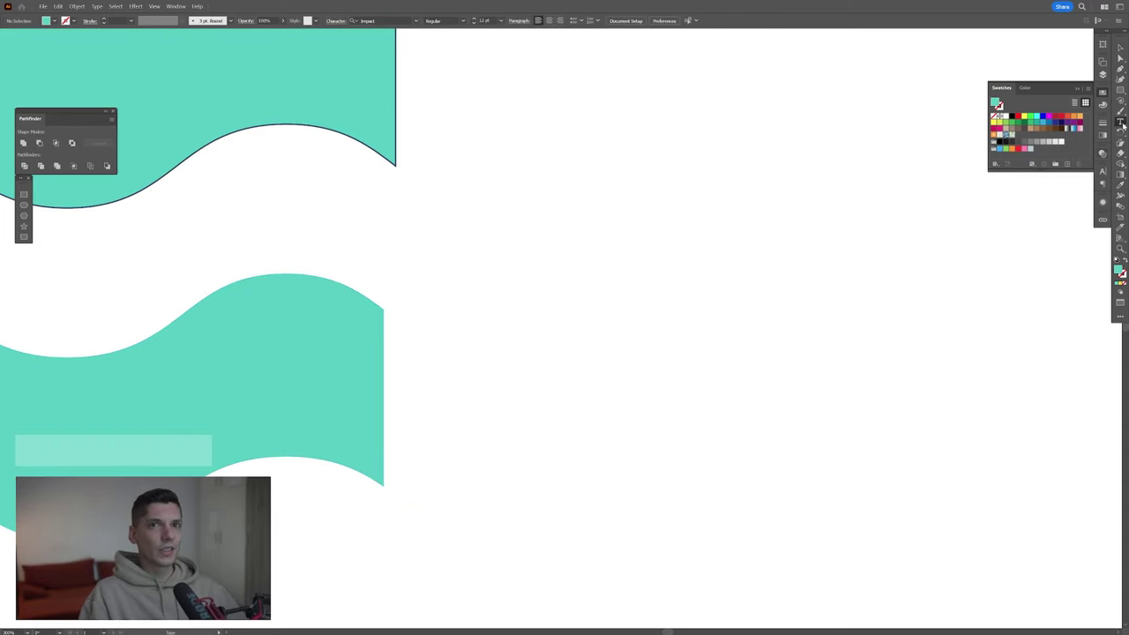
{"action": "left_click", "coordinate": [650, 324]}
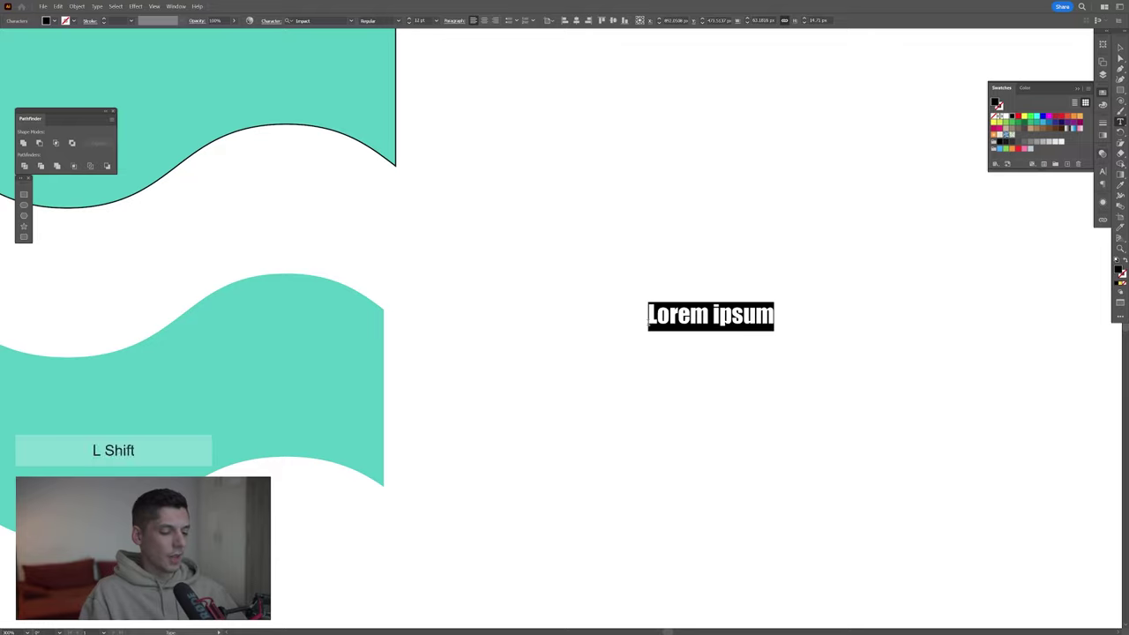
{"action": "type", "text": "PANTER"}
{"action": "left_click_drag", "start_coordinate": [720, 333], "coordinate": [846, 383]}
- Convert the PANTER text to outlines and send it to the back
{"action": "right_click", "coordinate": [679, 307]}
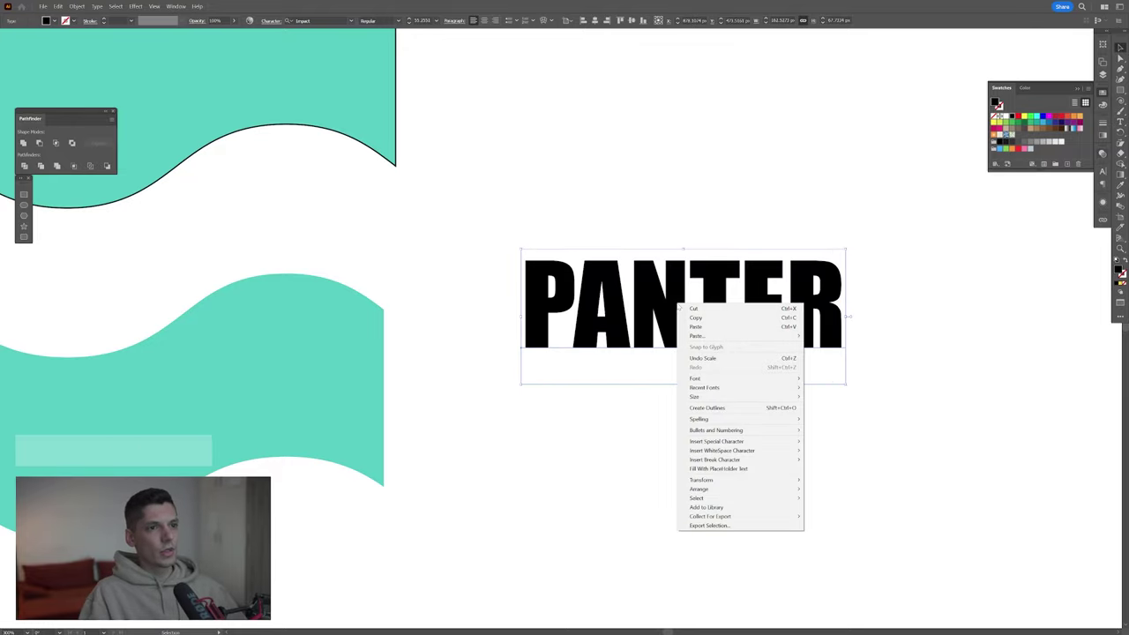
{"action": "left_click", "coordinate": [708, 407]}
{"action": "right_click", "coordinate": [649, 294]}
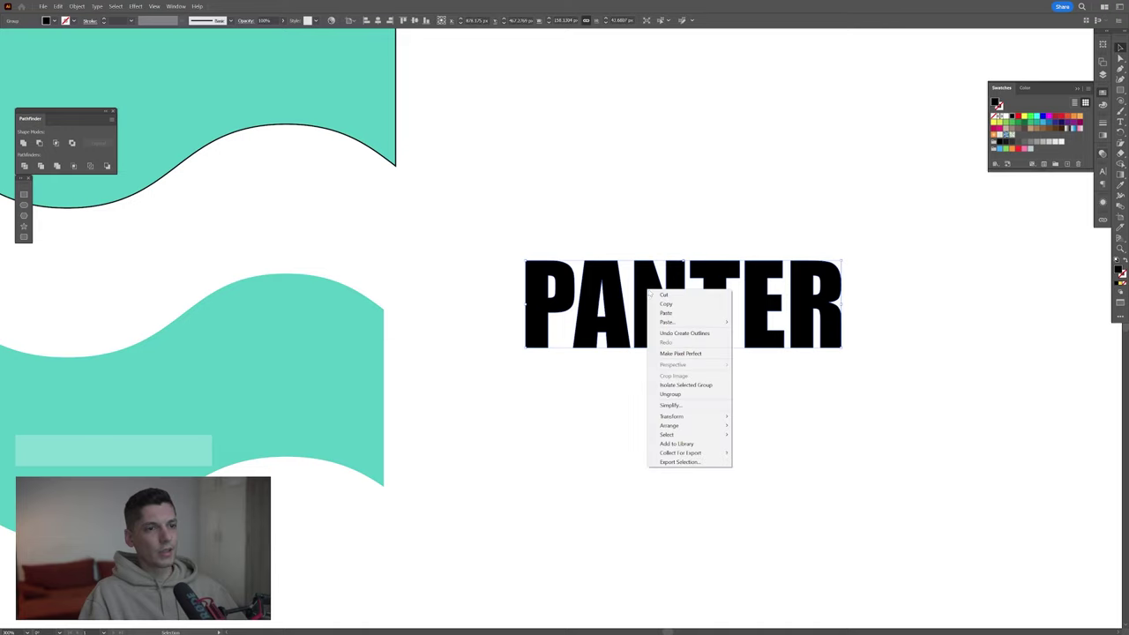
{"action": "mouse_move", "coordinate": [688, 426]}
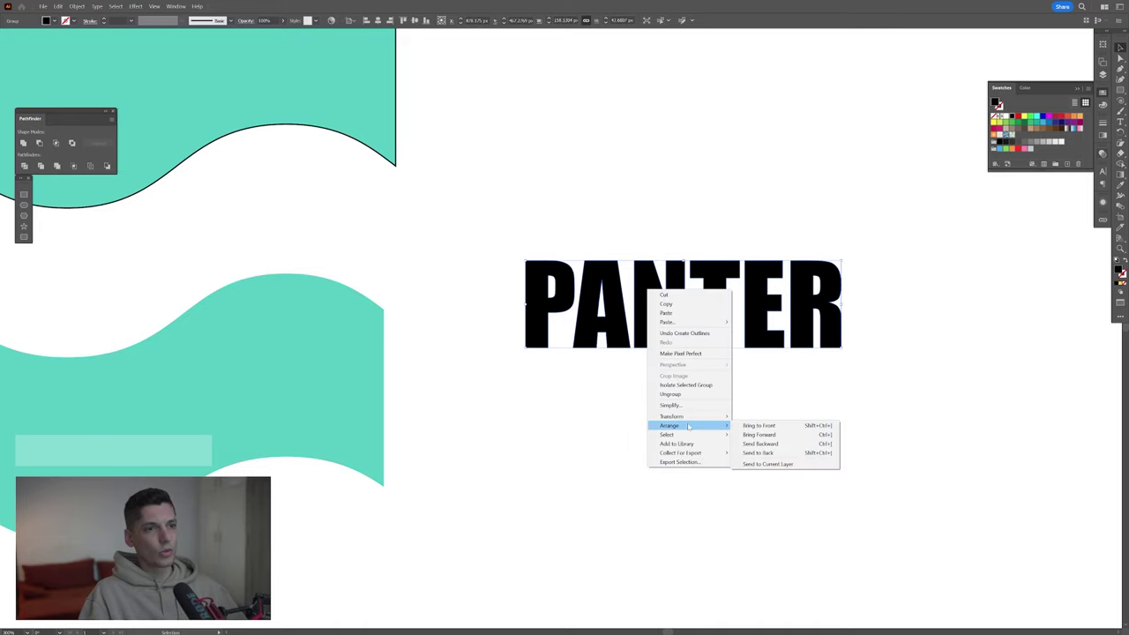
{"action": "left_click", "coordinate": [764, 452]}
- Warp the outlined PANTER text into the lower teal flag with Envelope Distort, Make with Top Object
{"action": "scroll", "coordinate": [901, 334], "scroll_direction": "down", "scroll_amount": 1}
{"action": "left_click_drag", "start_coordinate": [844, 445], "coordinate": [597, 345]}
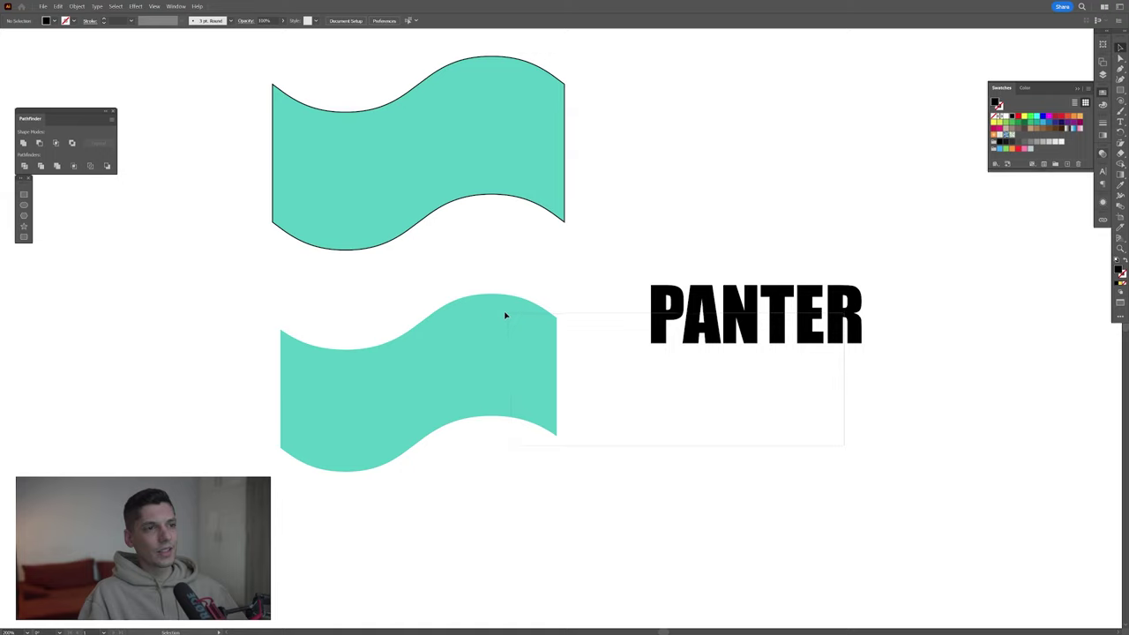
{"action": "left_click_drag", "start_coordinate": [482, 309], "coordinate": [482, 308]}
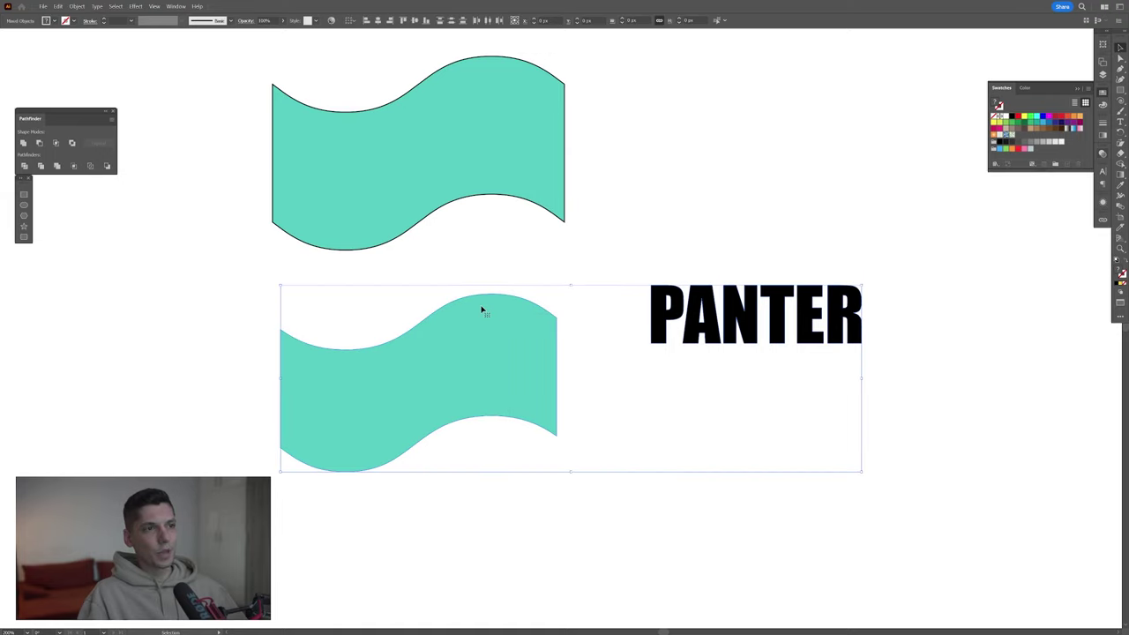
{"action": "left_click", "coordinate": [77, 6]}
{"action": "mouse_move", "coordinate": [115, 263]}
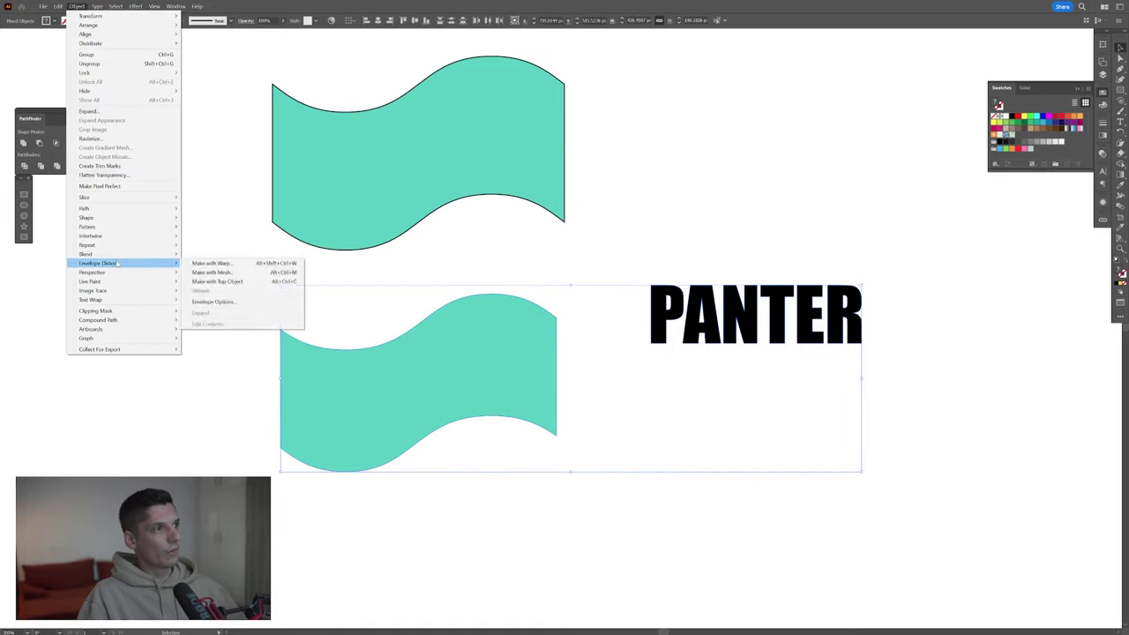
{"action": "left_click", "coordinate": [218, 282]}
{"action": "key", "text": "ctrl+0"}
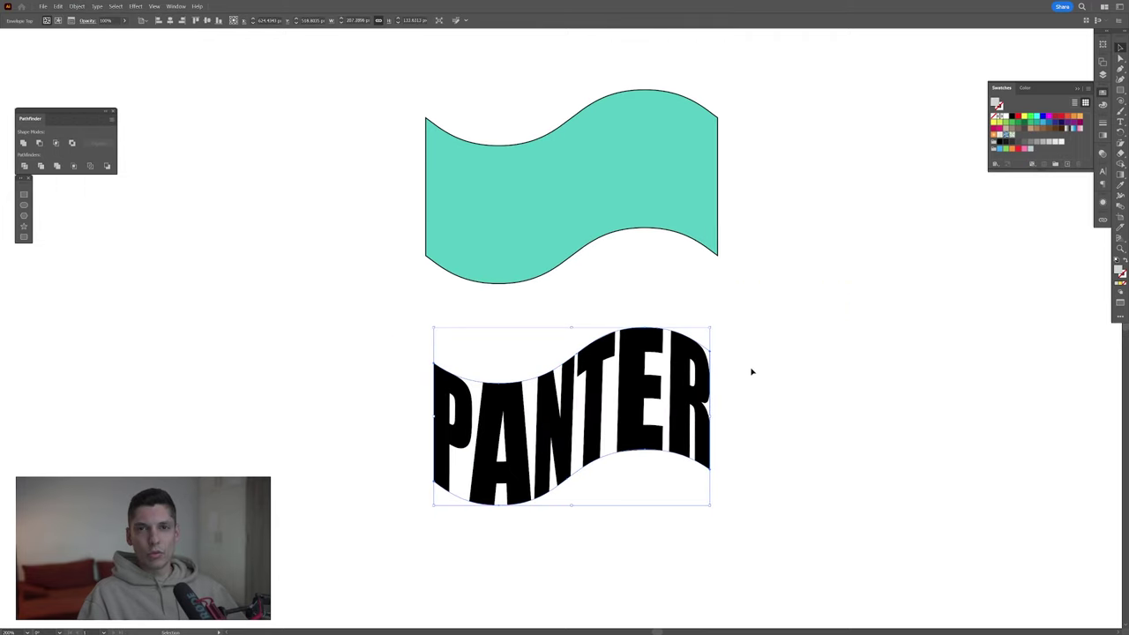
- Expand the warped PANTER envelope's object and fill, and move the lettering up inside the outlined teal flag
{"action": "left_click", "coordinate": [74, 7]}
{"action": "left_click", "coordinate": [118, 110]}
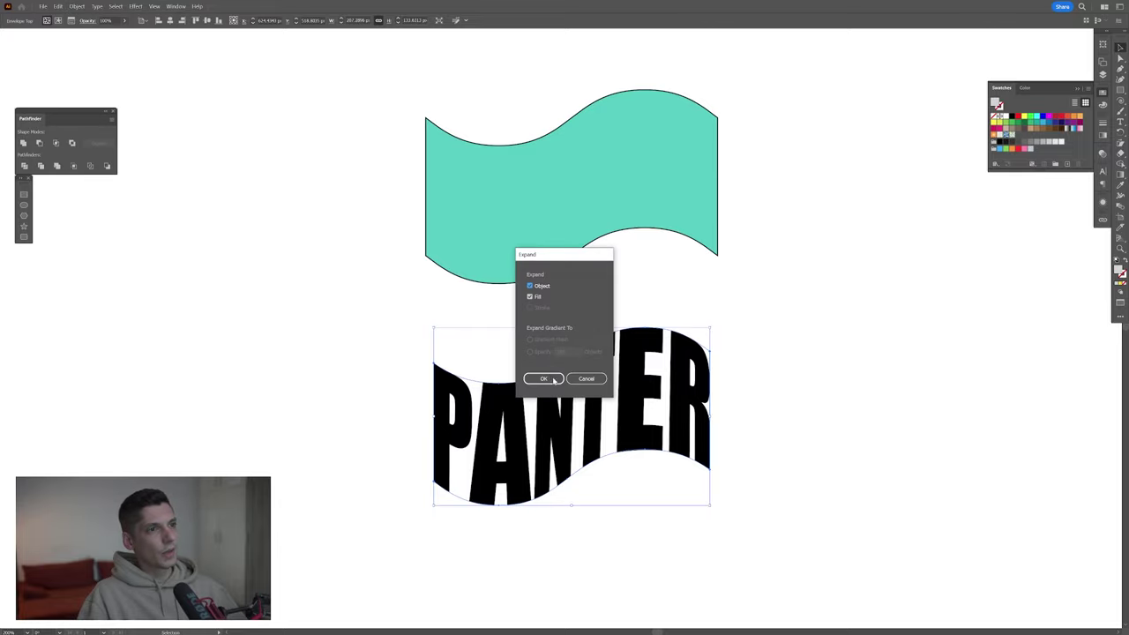
{"action": "left_click", "coordinate": [554, 380]}
{"action": "key", "text": "ctrl+plus"}
{"action": "left_click_drag", "start_coordinate": [524, 532], "coordinate": [517, 187]}
{"action": "left_click_drag", "start_coordinate": [396, 166], "coordinate": [254, 334]}
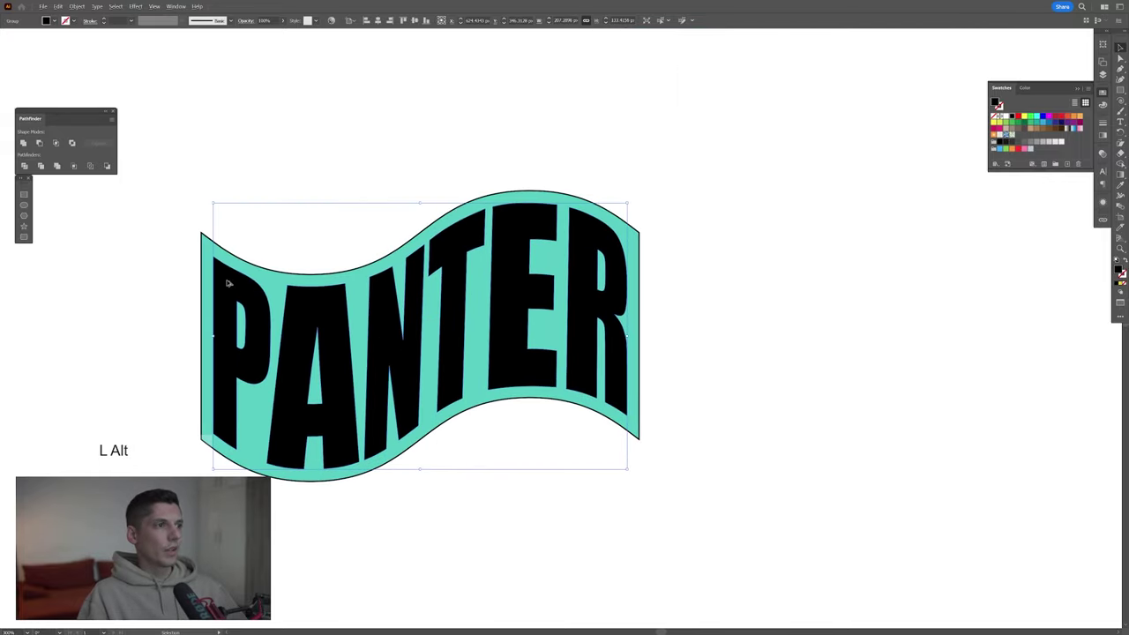
- Duplicate the warped lettering beside the flag, and place another copy slightly up and right over the original, selecting both overlapping versions
{"action": "left_click_drag", "start_coordinate": [226, 282], "coordinate": [724, 320]}
{"action": "left_click_drag", "start_coordinate": [410, 428], "coordinate": [464, 411]}
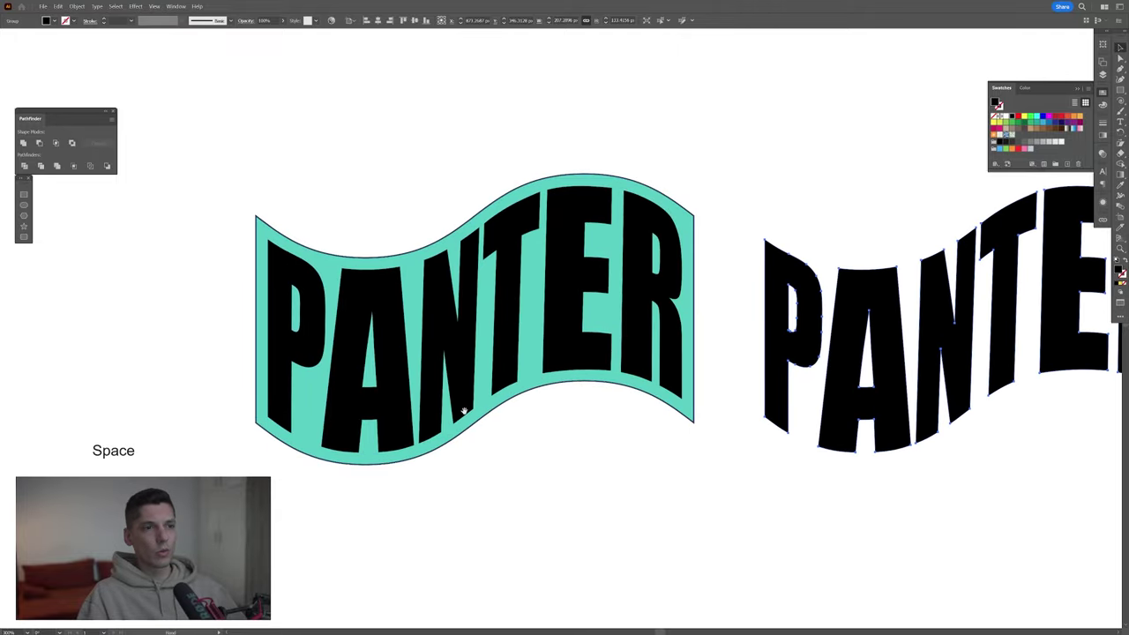
{"action": "scroll", "coordinate": [252, 377], "scroll_direction": "up", "scroll_amount": 1}
{"action": "left_click", "coordinate": [296, 411]}
{"action": "left_click_drag", "start_coordinate": [302, 416], "coordinate": [282, 408]}
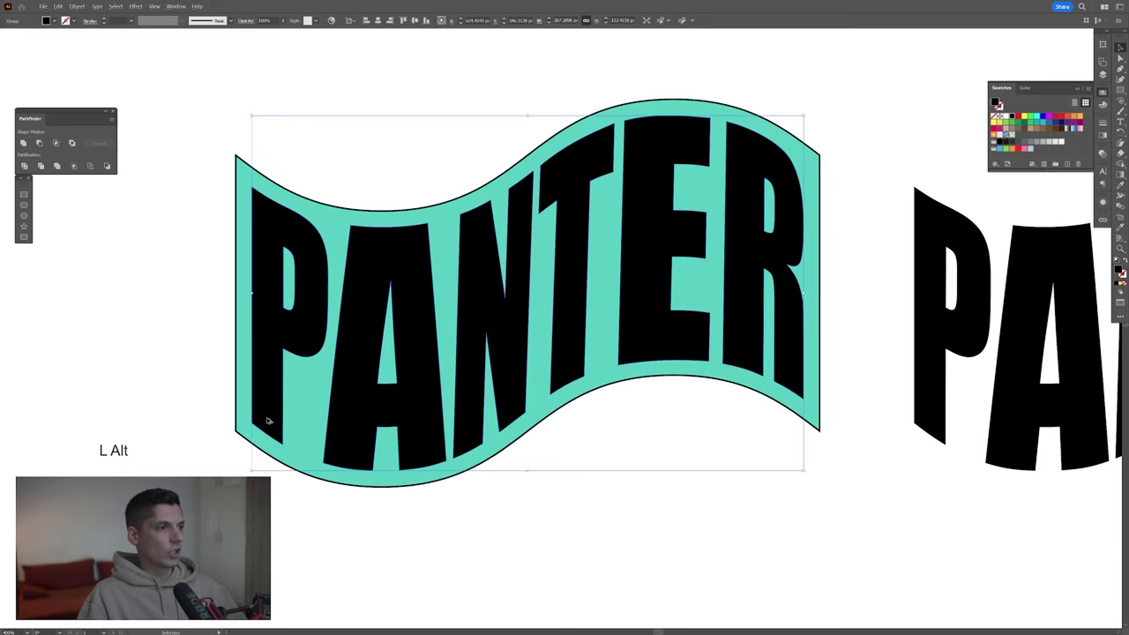
{"action": "scroll", "coordinate": [268, 420], "scroll_direction": "up", "scroll_amount": 2}
{"action": "left_click_drag", "start_coordinate": [269, 421], "coordinate": [296, 404]}
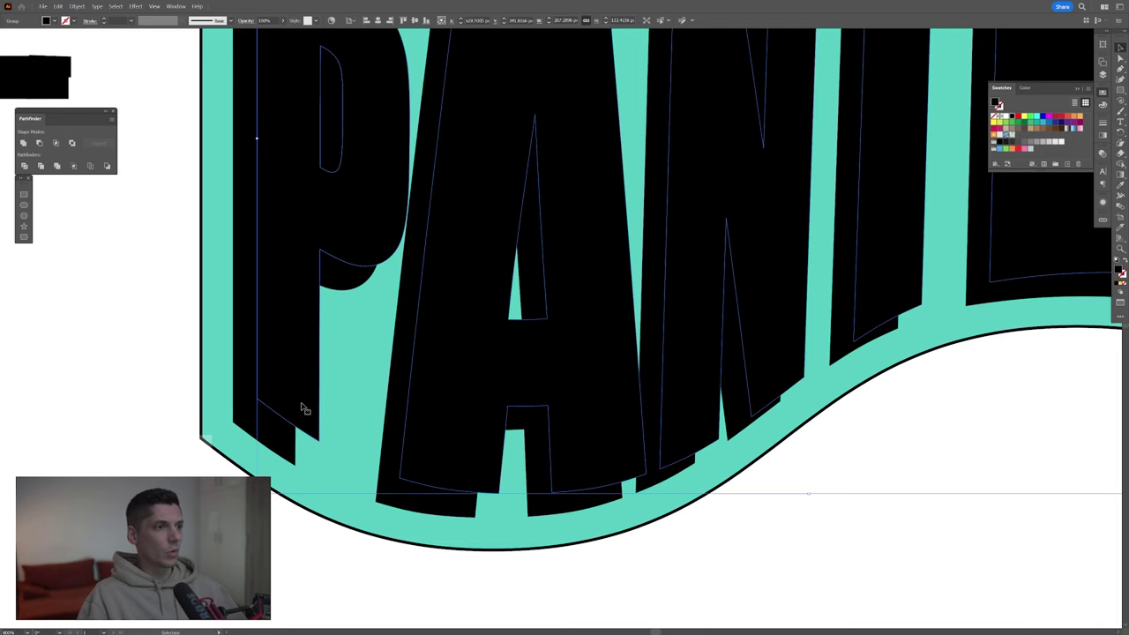
{"action": "scroll", "coordinate": [284, 433], "scroll_direction": "down", "scroll_amount": 2}
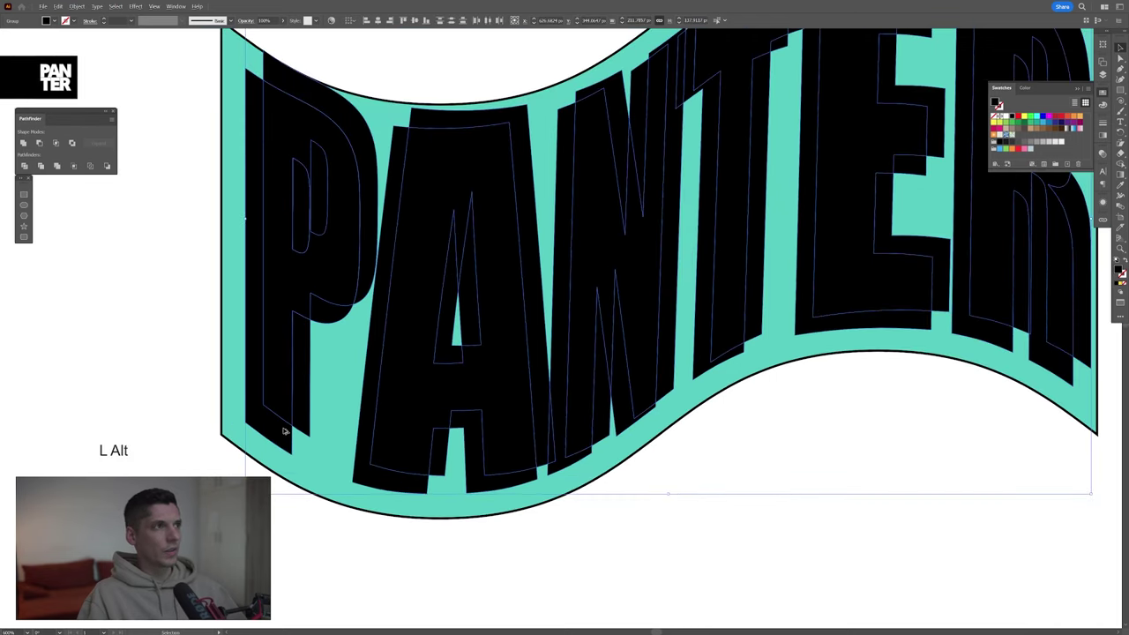
- Blend the two overlapping PANTER letterings, with spacing set to 100 specified steps
{"action": "left_click", "coordinate": [77, 6]}
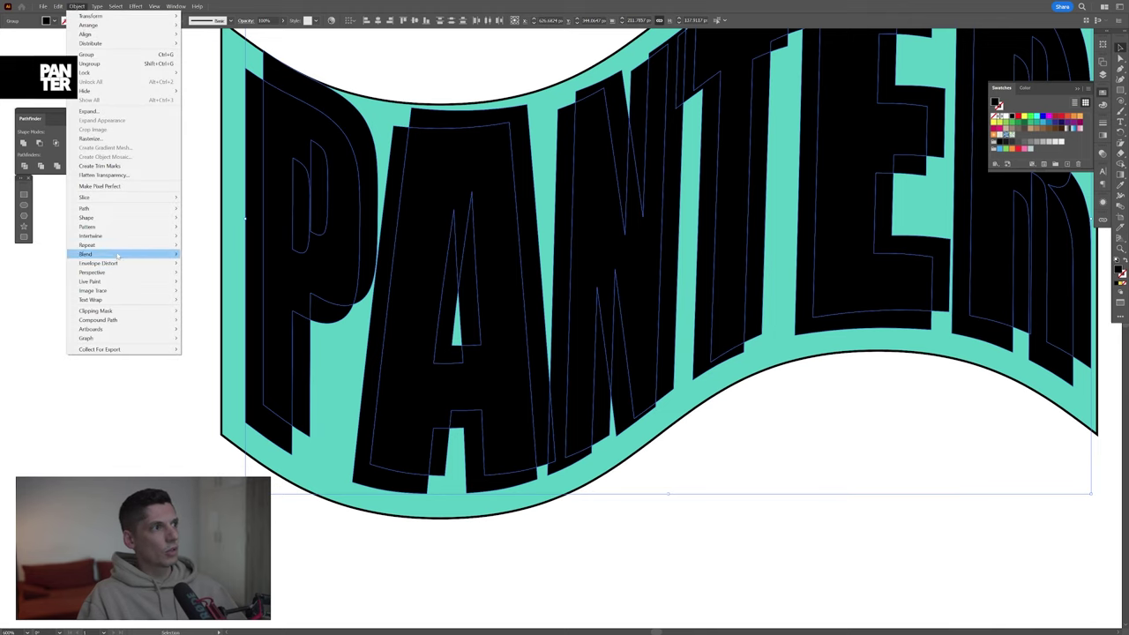
{"action": "mouse_move", "coordinate": [133, 254]}
{"action": "left_click", "coordinate": [199, 255]}
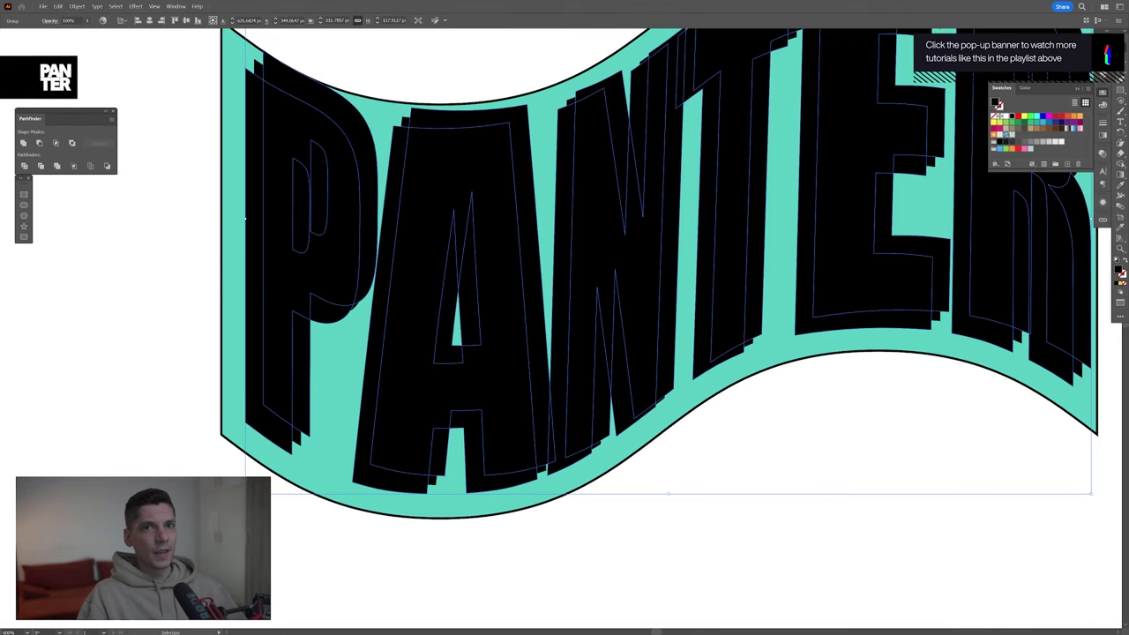
{"action": "double_click", "coordinate": [1121, 205]}
{"action": "left_click", "coordinate": [966, 268]}
{"action": "left_click", "coordinate": [939, 280]}
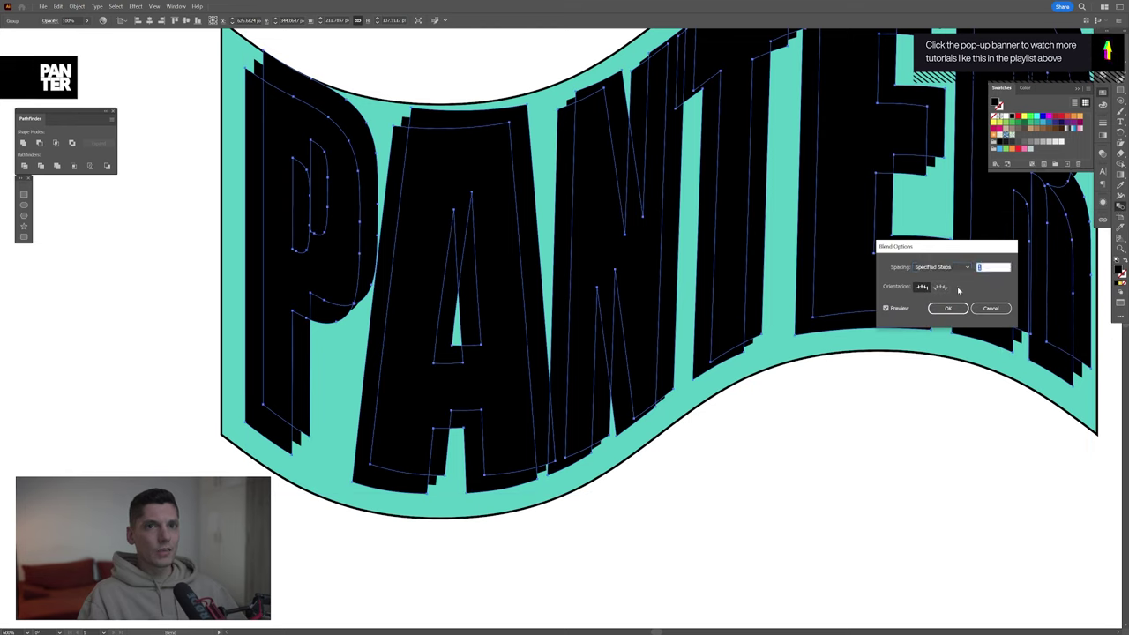
{"action": "key", "text": "Return"}
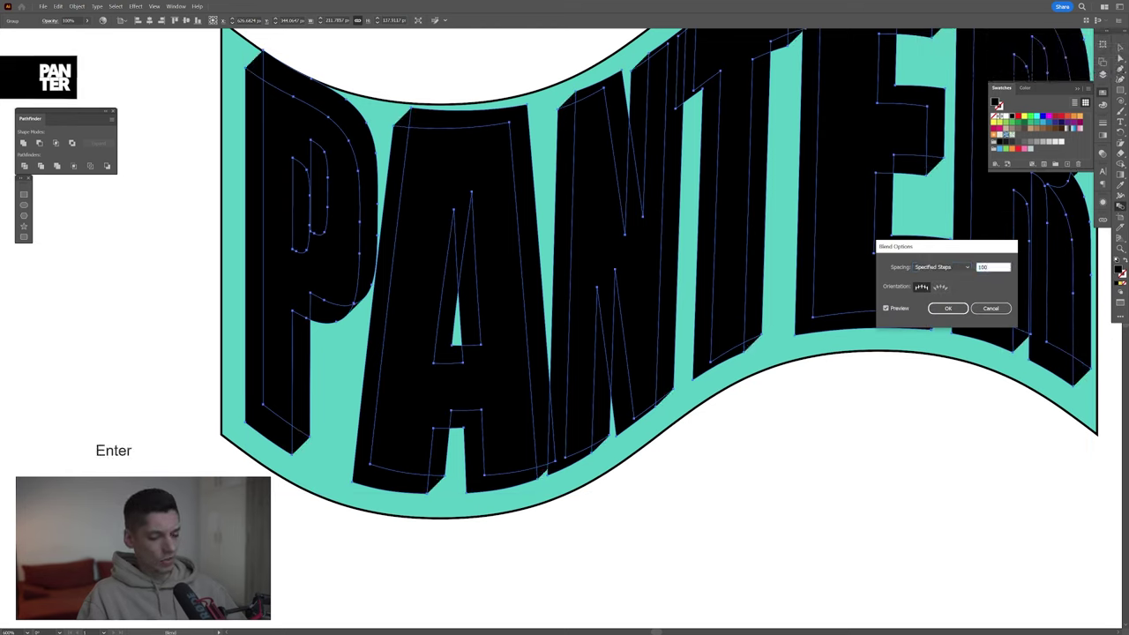
- Expand the blended lettering and unite it into a solid extruded shape
{"action": "left_click", "coordinate": [76, 7]}
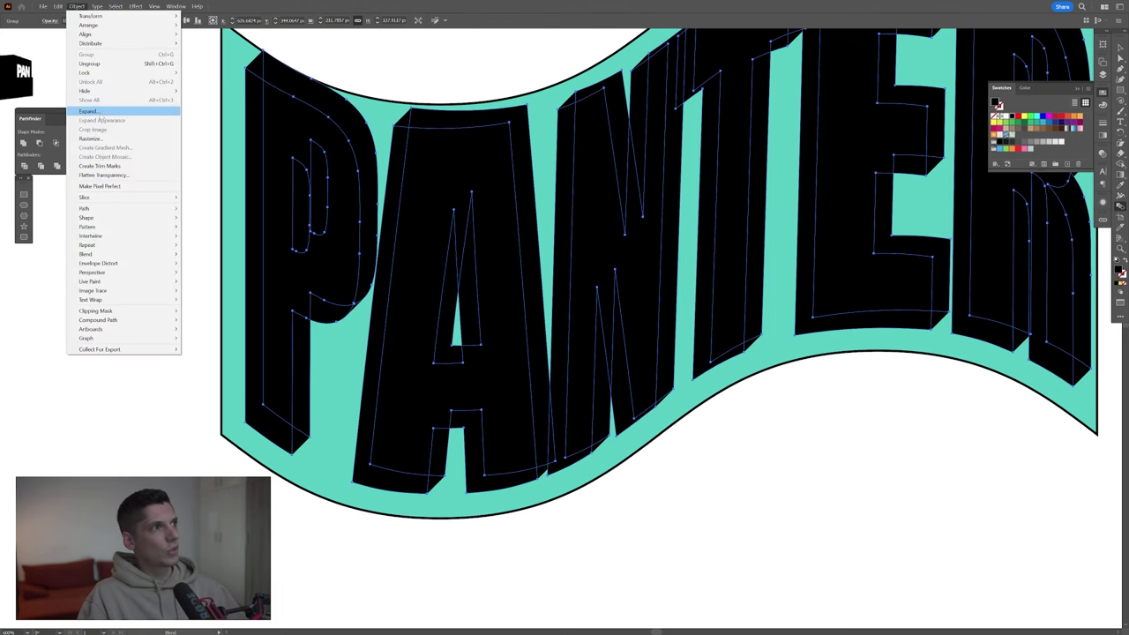
{"action": "left_click", "coordinate": [89, 111]}
{"action": "key", "text": "Return"}
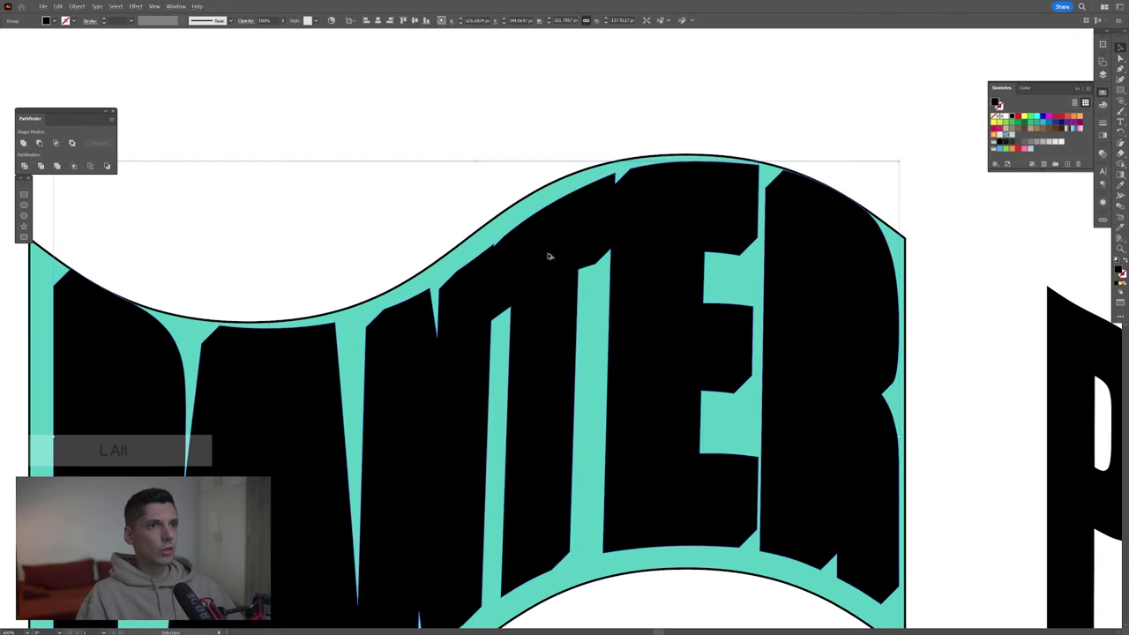
- Give the black extruded lettering a 1 pt stroke with round caps and round corner joins
{"action": "scroll", "coordinate": [550, 255], "scroll_direction": "up", "scroll_amount": 1}
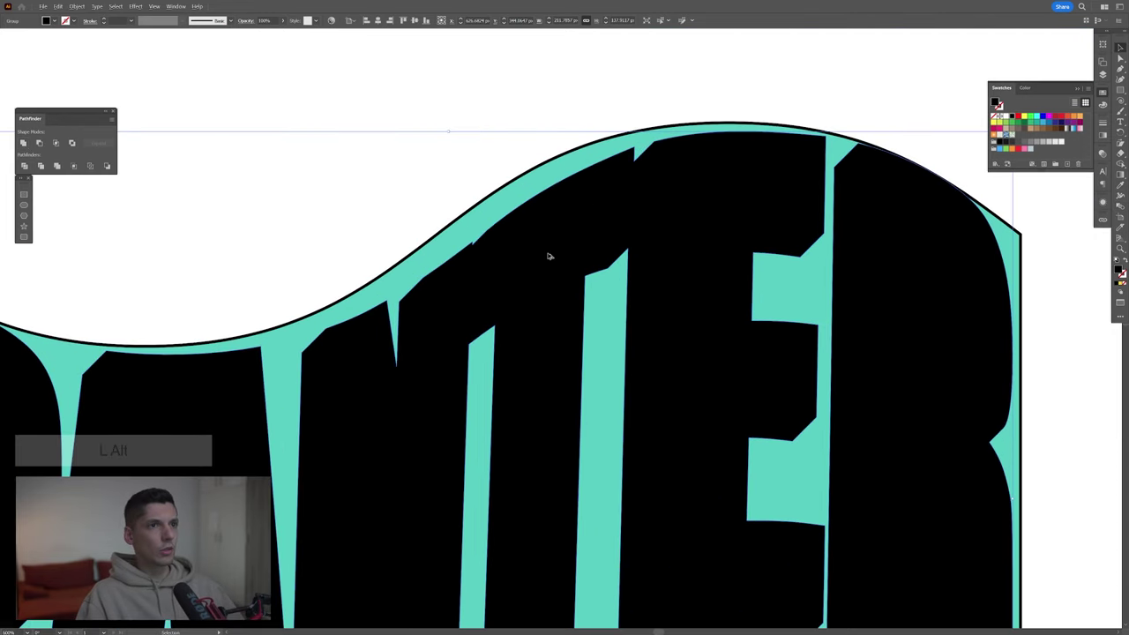
{"action": "left_click_drag", "start_coordinate": [509, 318], "coordinate": [663, 284]}
{"action": "scroll", "coordinate": [662, 284], "scroll_direction": "down", "scroll_amount": 1}
{"action": "left_click_drag", "start_coordinate": [622, 363], "coordinate": [560, 266]}
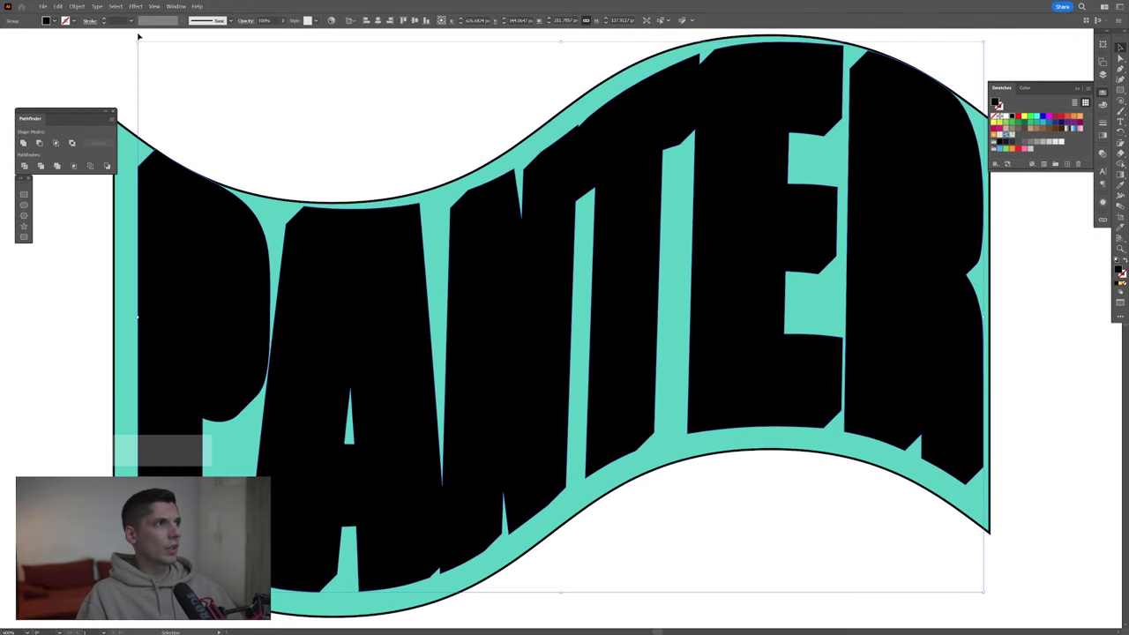
{"action": "left_click", "coordinate": [117, 20]}
{"action": "scroll", "coordinate": [117, 20], "scroll_direction": "up", "scroll_amount": 4}
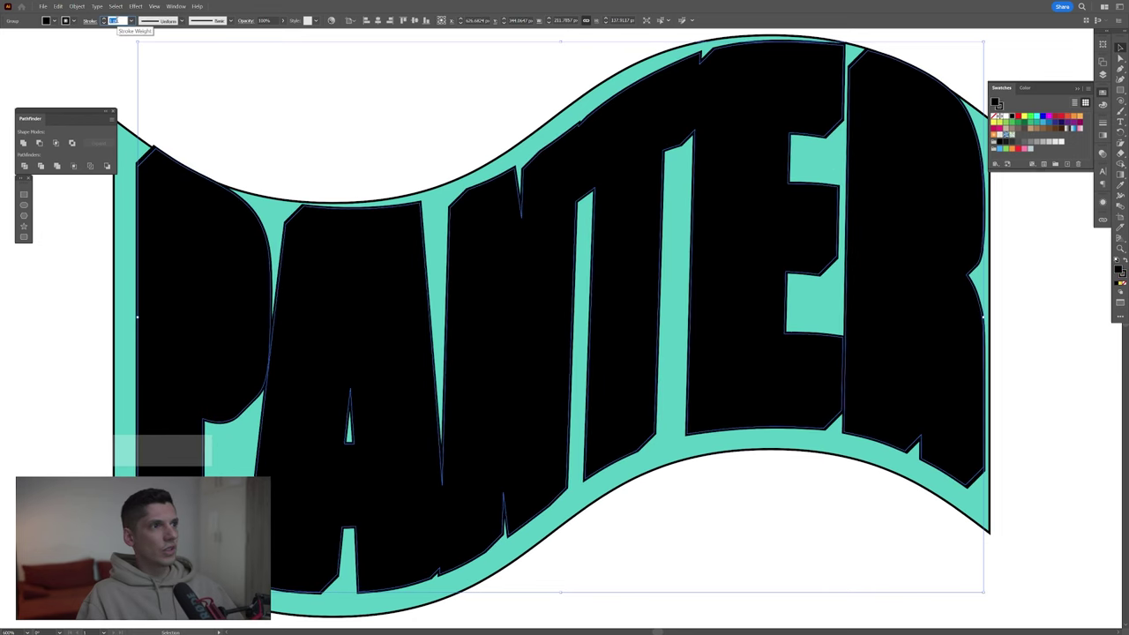
{"action": "left_click", "coordinate": [1105, 126]}
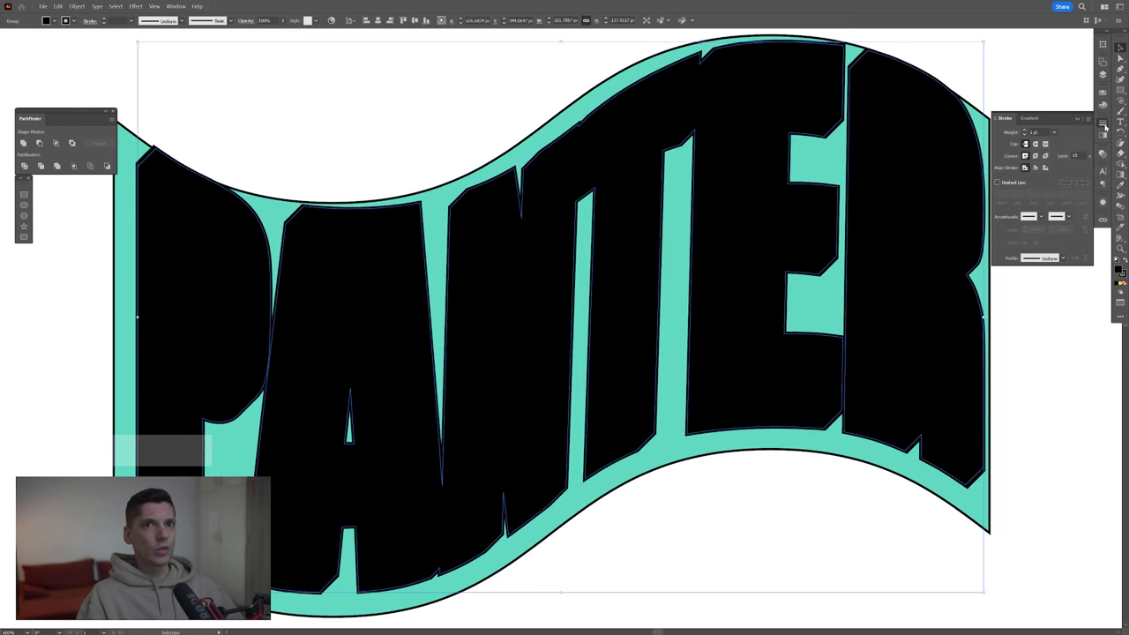
{"action": "left_click", "coordinate": [1036, 157]}
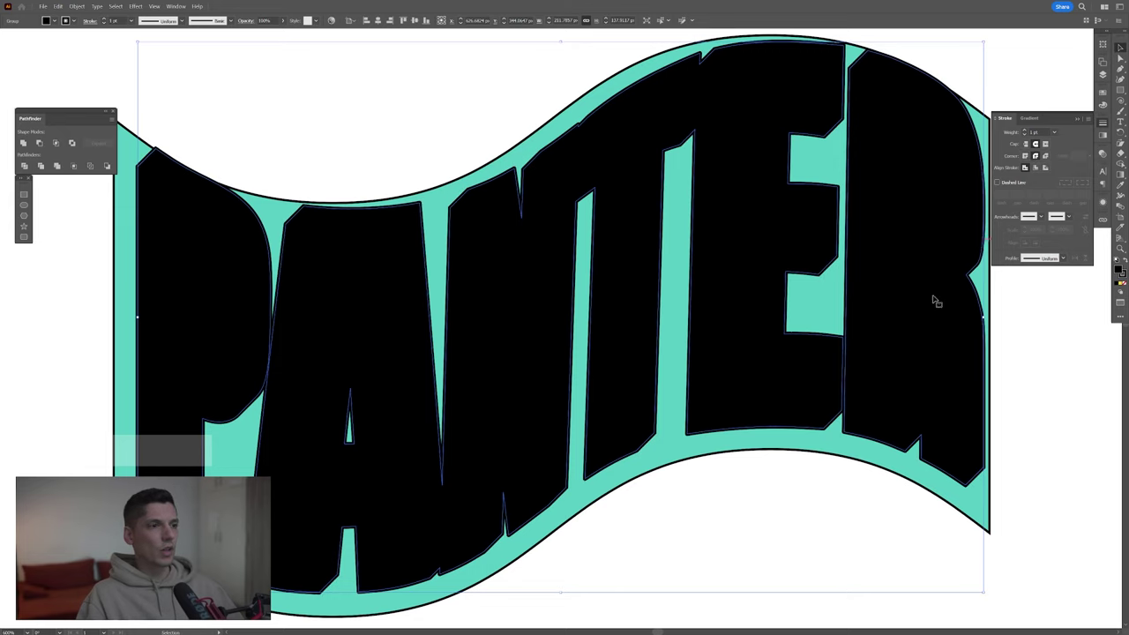
- Expand the extruded lettering's fill and stroke, and unite the pieces into one compound shape
{"action": "left_click", "coordinate": [77, 7]}
{"action": "left_click", "coordinate": [100, 112]}
{"action": "key", "text": "Return"}
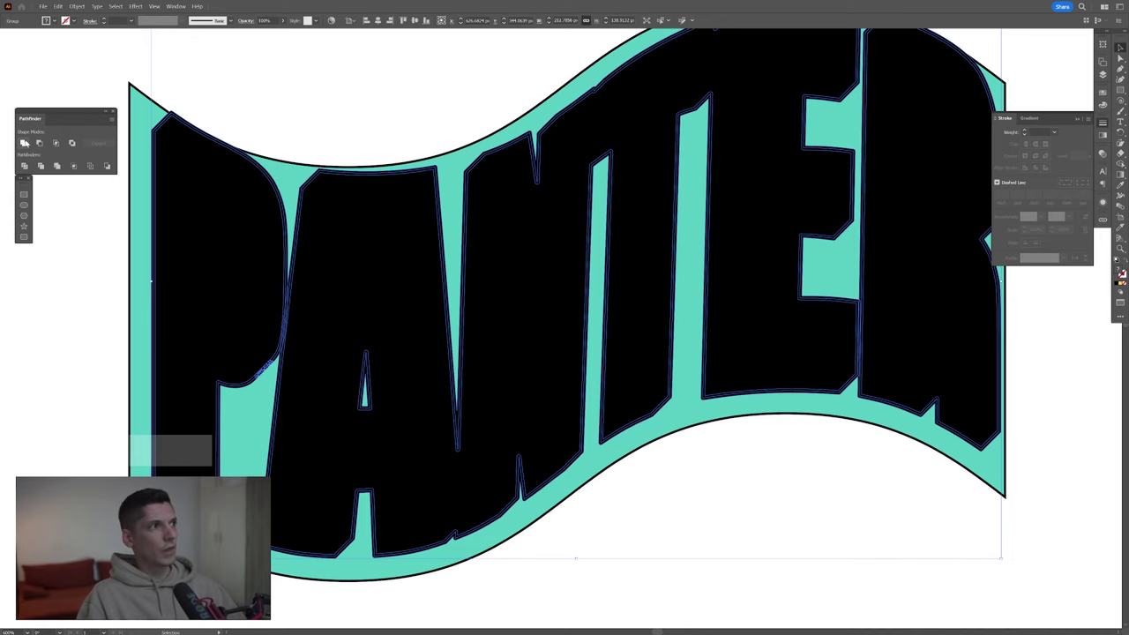
{"action": "left_click", "coordinate": [24, 143]}
{"action": "scroll", "coordinate": [427, 302], "scroll_direction": "down", "scroll_amount": 2, "text": "alt"}
{"action": "scroll", "coordinate": [361, 369], "scroll_direction": "up", "scroll_amount": 5, "text": "alt"}
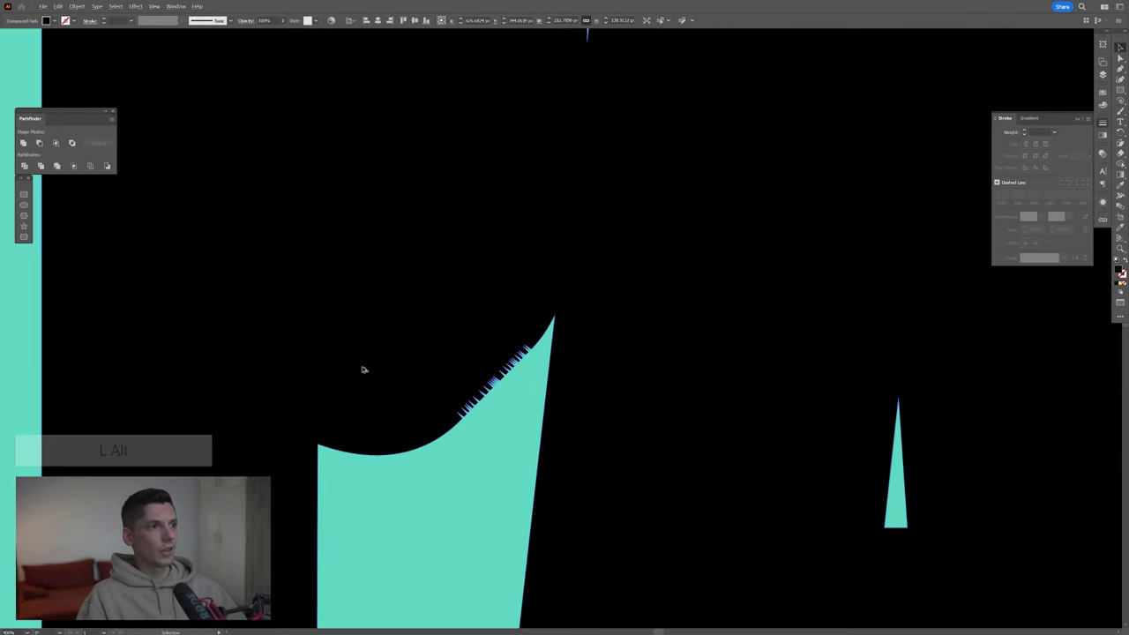
{"action": "scroll", "coordinate": [479, 387], "scroll_direction": "down", "scroll_amount": 4, "text": "alt"}
- Move the spare warped PANTER lettering onto the black extruded shape and fill it with white
{"action": "left_click_drag", "start_coordinate": [643, 388], "coordinate": [403, 400]}
{"action": "left_click", "coordinate": [789, 557]}
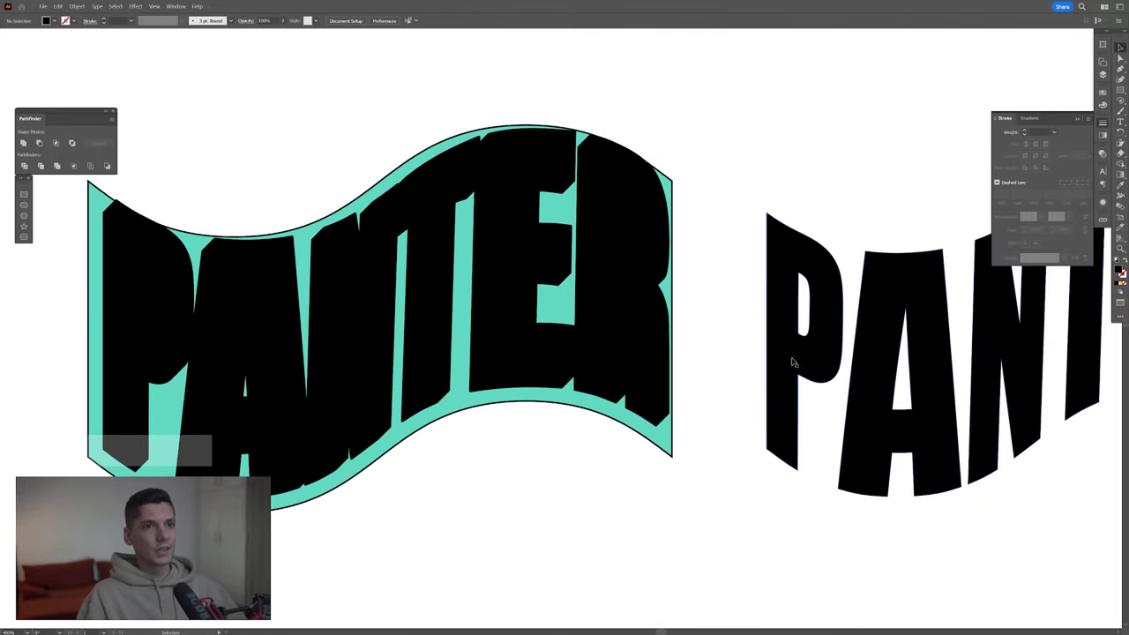
{"action": "left_click_drag", "start_coordinate": [792, 361], "coordinate": [157, 323]}
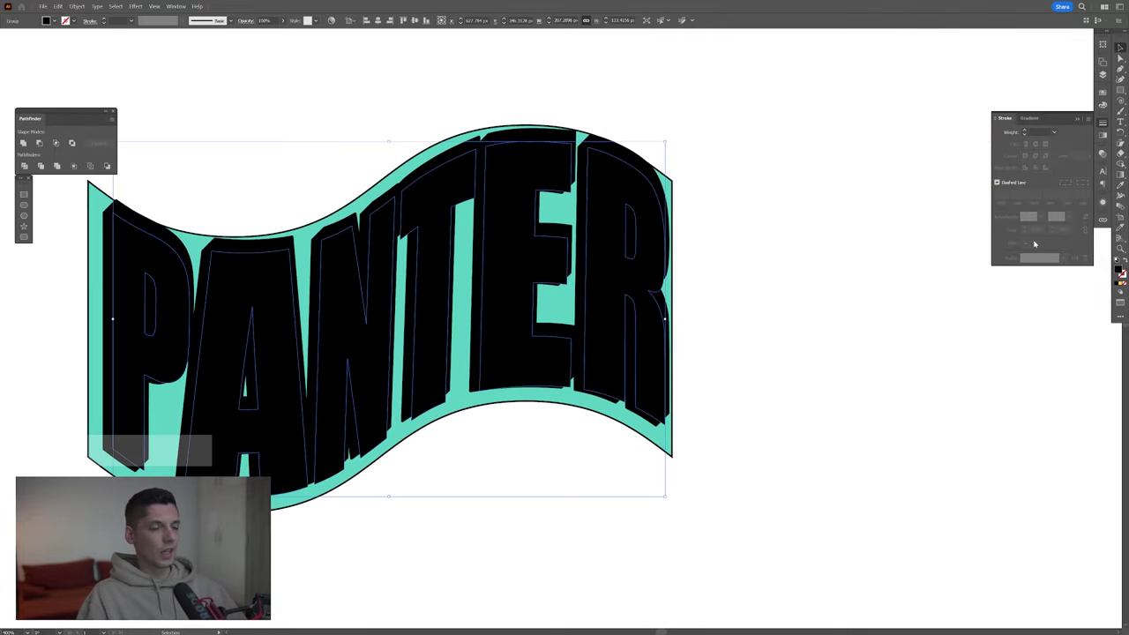
{"action": "left_click", "coordinate": [1104, 93]}
{"action": "left_click", "coordinate": [1006, 115]}
- Align the white lettering precisely with the upper-right front face of the black extrusion
{"action": "scroll", "coordinate": [114, 206], "scroll_direction": "up", "scroll_amount": 3}
{"action": "left_click_drag", "start_coordinate": [114, 206], "coordinate": [452, 270]}
{"action": "scroll", "coordinate": [453, 270], "scroll_direction": "up", "scroll_amount": 1}
{"action": "left_click_drag", "start_coordinate": [488, 315], "coordinate": [486, 298]}
{"action": "scroll", "coordinate": [486, 299], "scroll_direction": "down", "scroll_amount": 1}
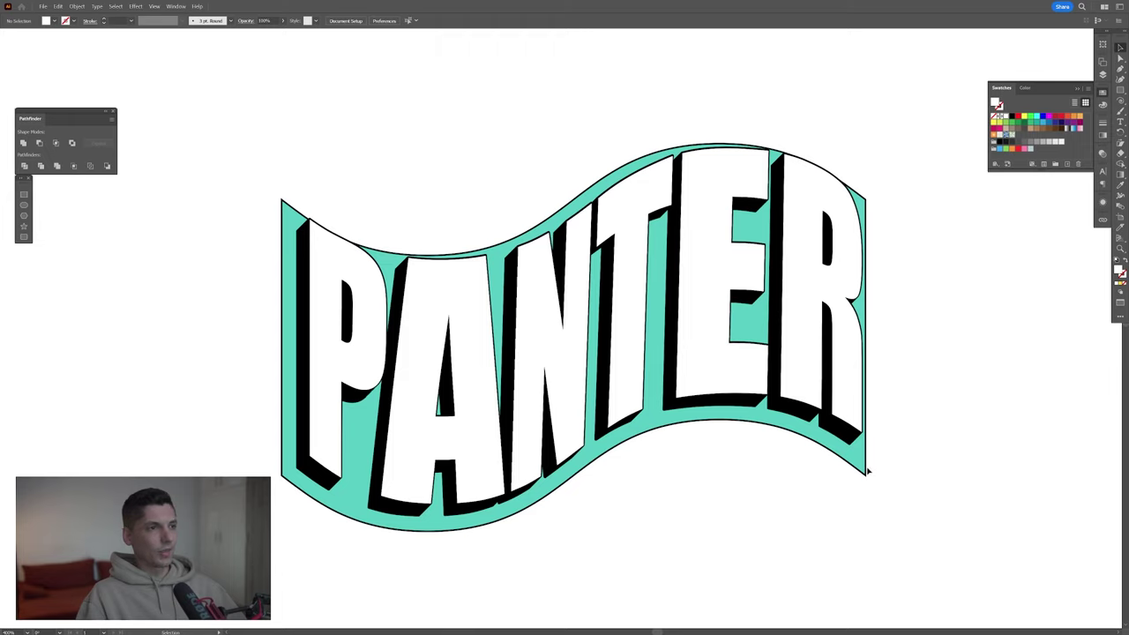
- Select the anchor points along the teal flag's lower edge with Direct Selection to adjust that edge
{"action": "left_click_drag", "start_coordinate": [866, 471], "coordinate": [870, 481]}
{"action": "left_click_drag", "start_coordinate": [934, 502], "coordinate": [864, 457]}
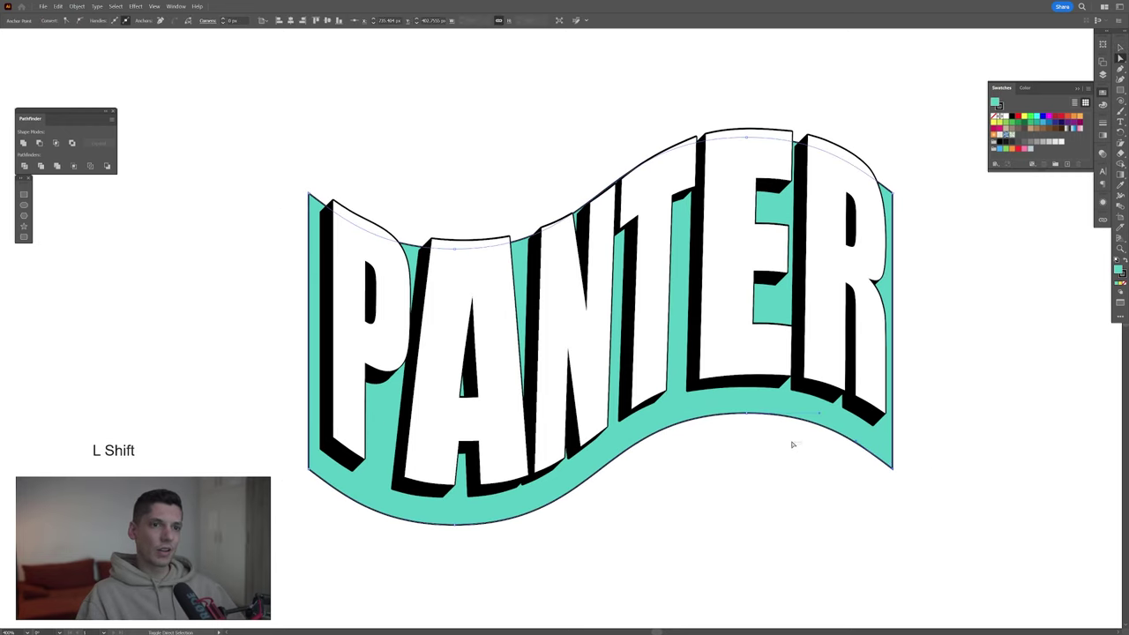
{"action": "left_click", "coordinate": [726, 414], "text": "shift"}
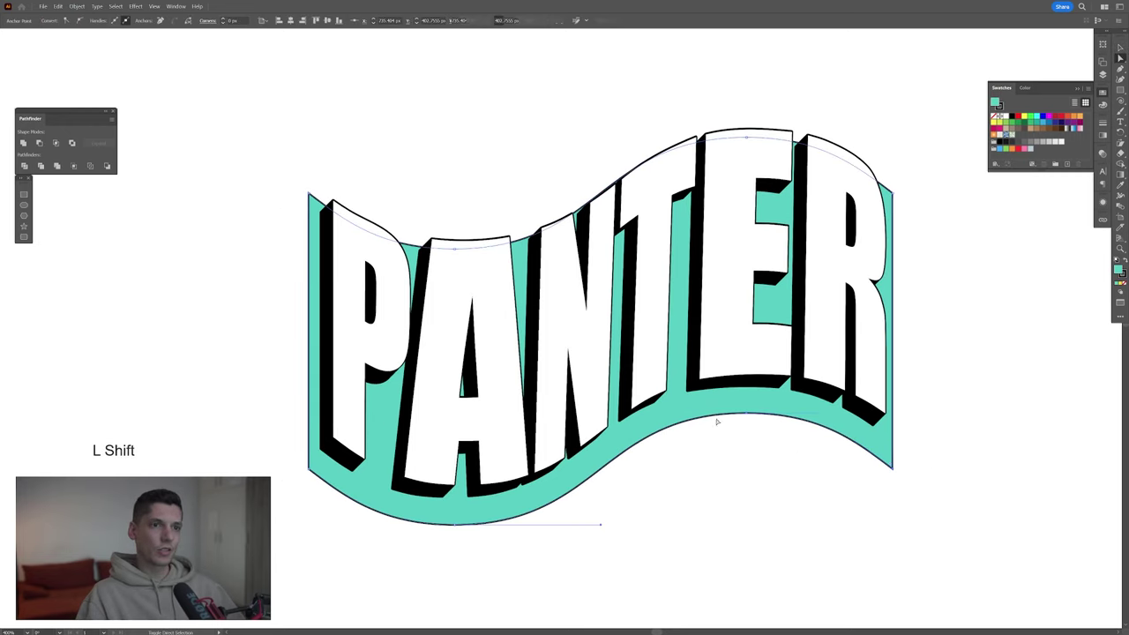
{"action": "left_click", "coordinate": [403, 516], "text": "shift"}
{"action": "mouse_move", "coordinate": [301, 462]}
{"action": "left_mouse_down"}
{"action": "mouse_move", "coordinate": [324, 454]}
{"action": "mouse_move", "coordinate": [309, 453]}
{"action": "left_mouse_up"}
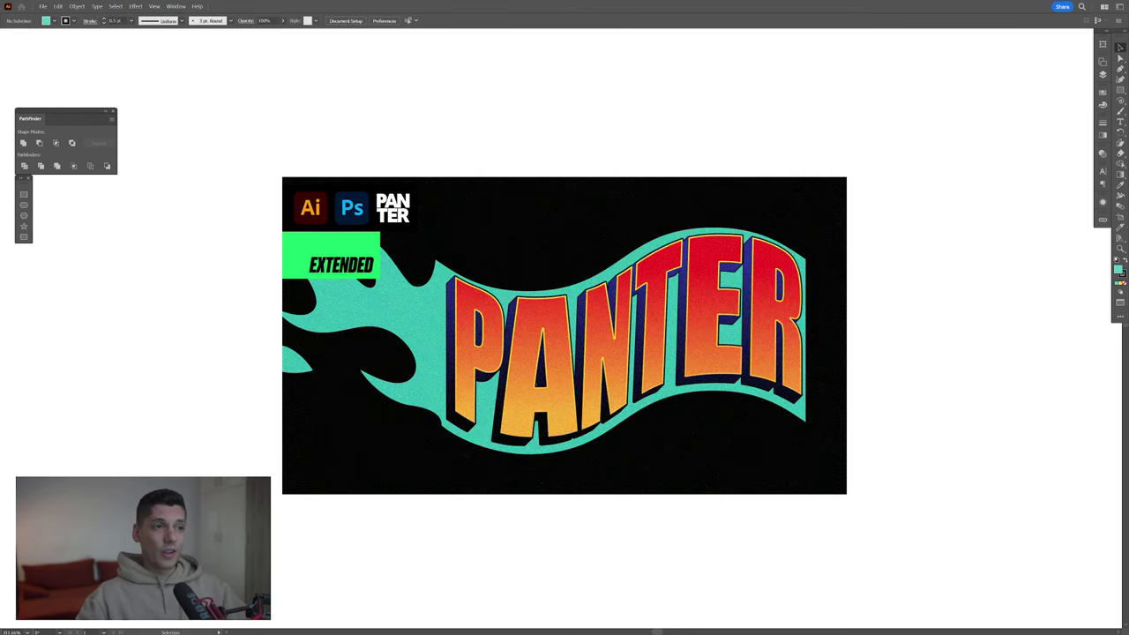